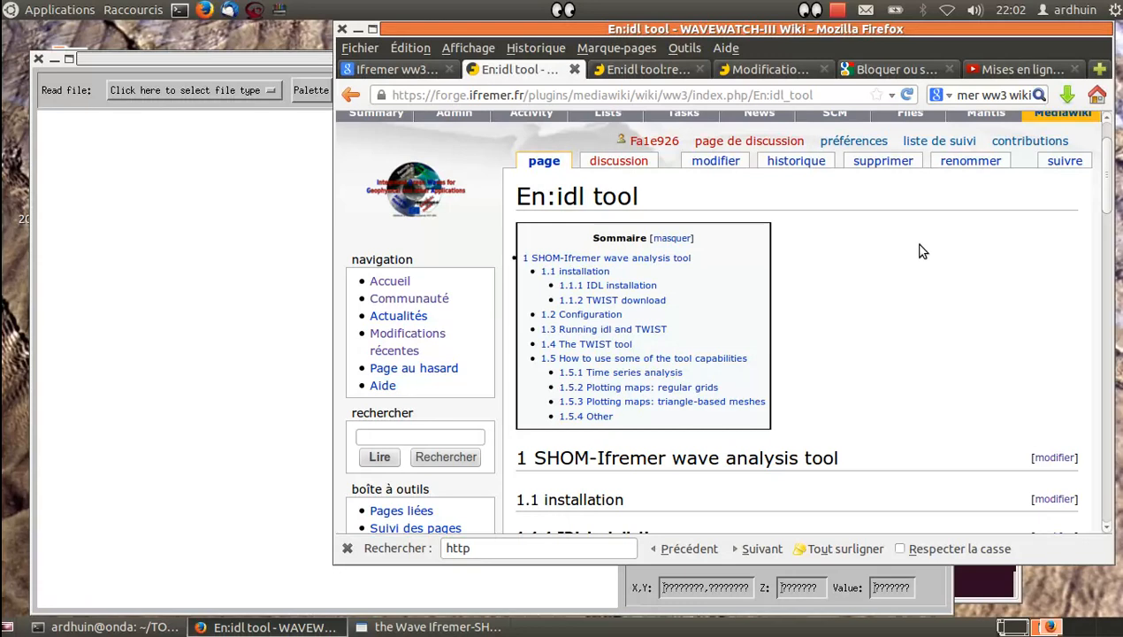
Search the web for "iowaga" and open the Ifremer iowaga site.
left_click_drag(814, 94, 397, 100)
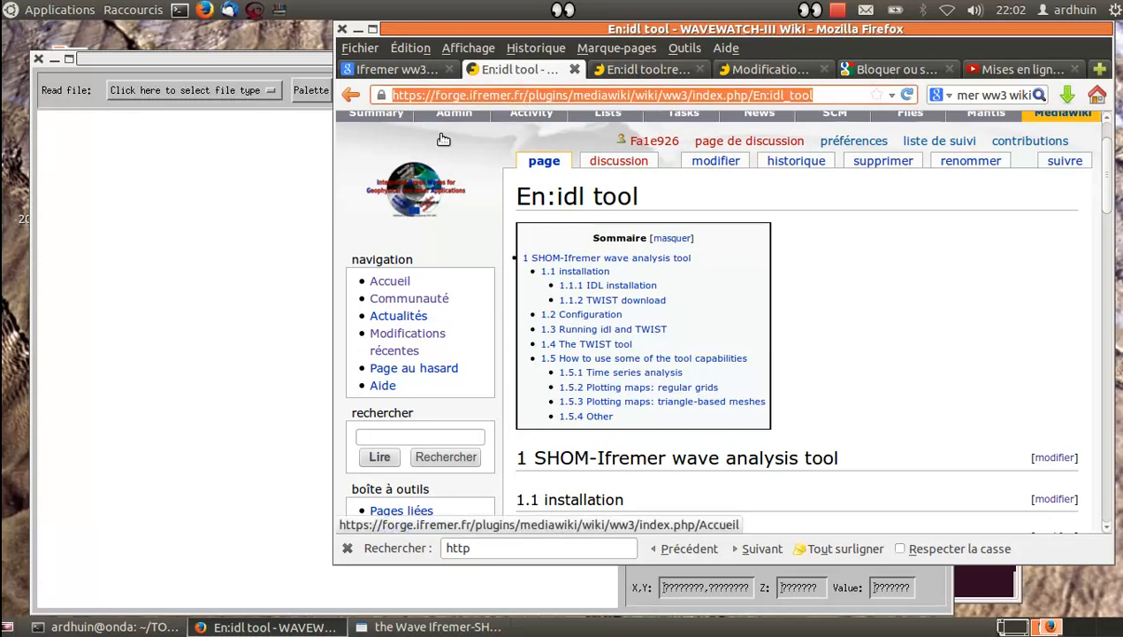
triple_click(974, 102)
type("iowaga")
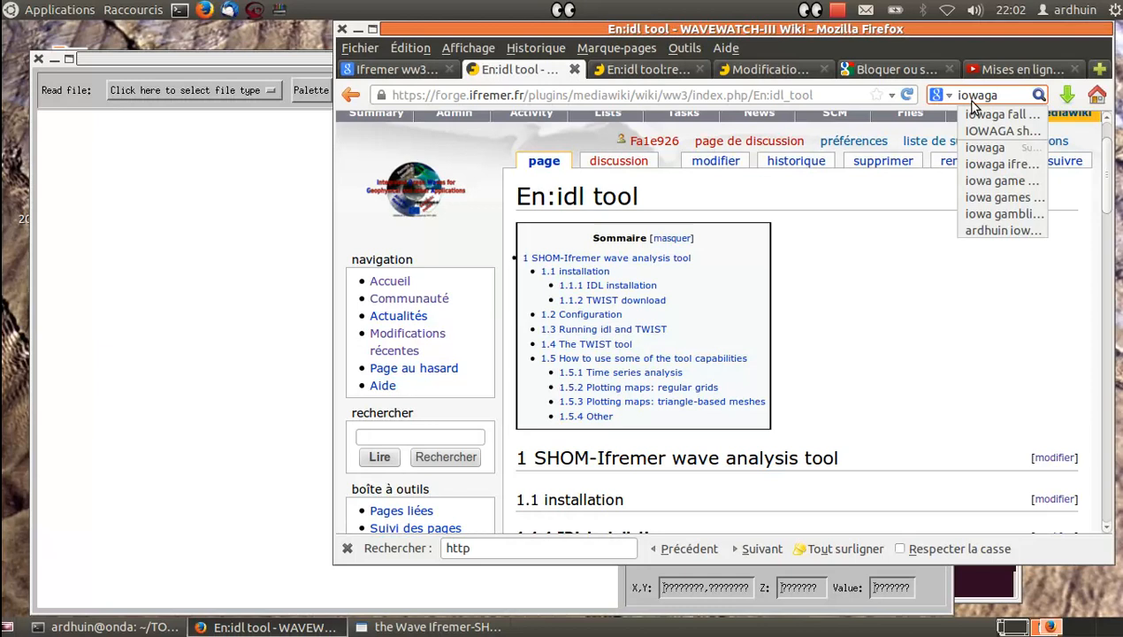
key("Return")
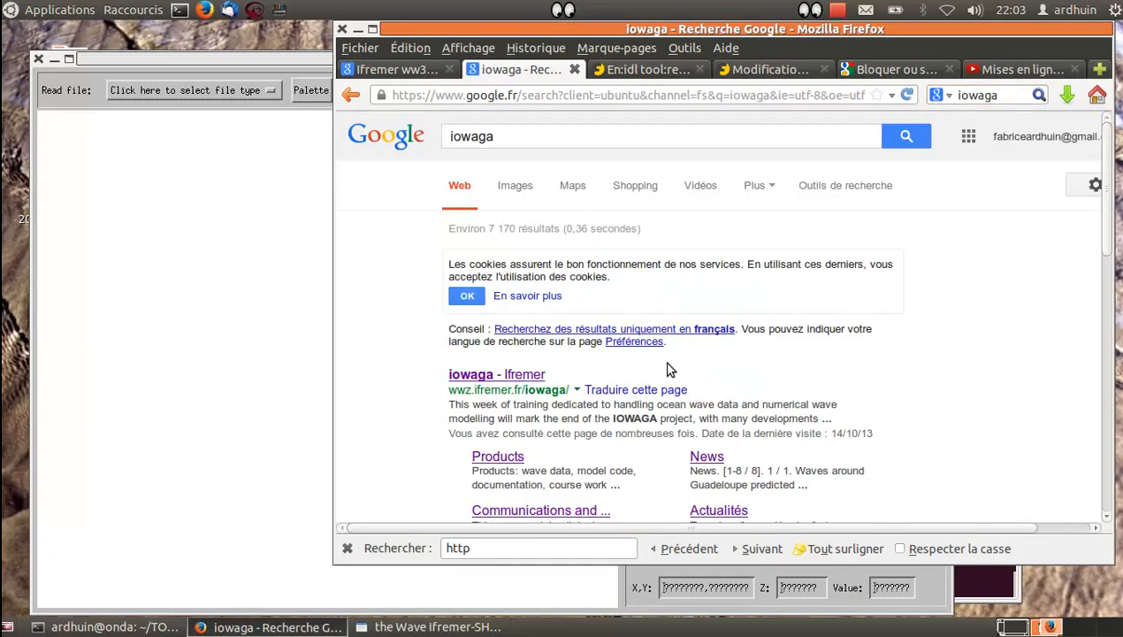
left_click(456, 373)
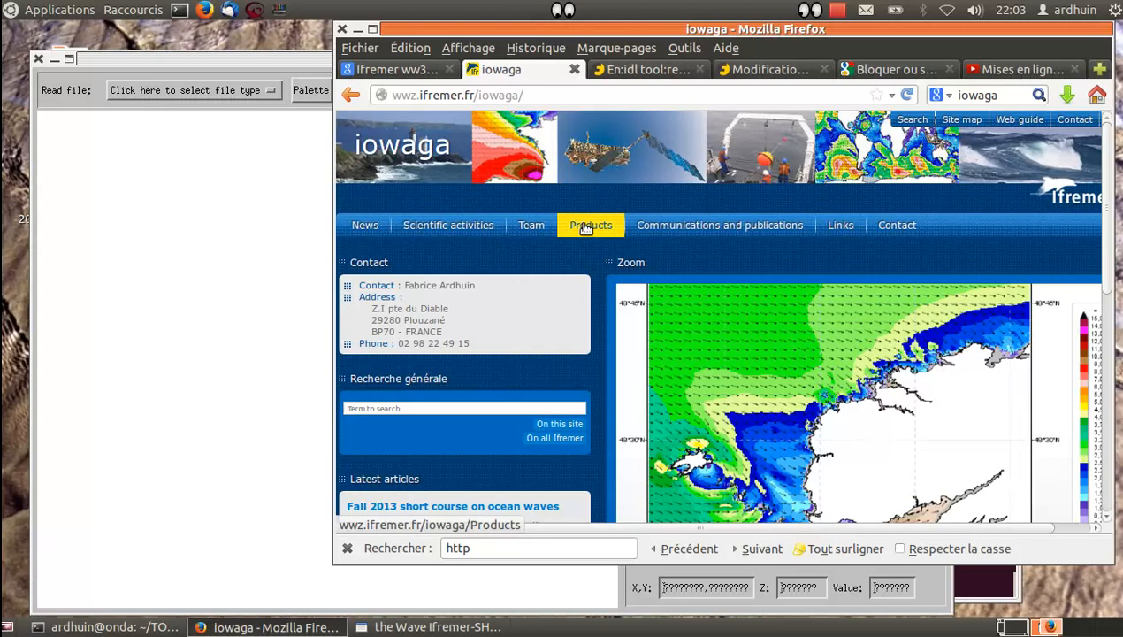
Open the site's Products page and follow its link to the Ifremer Gforge ww3 wiki.
left_click(582, 225)
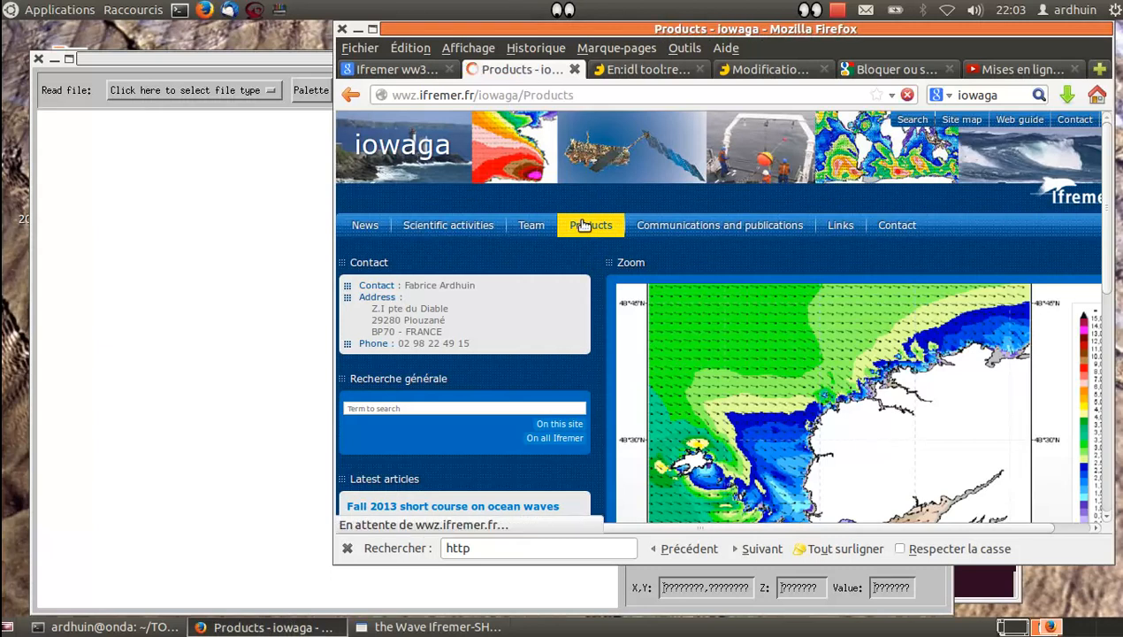
scroll(699, 340, "down", 2)
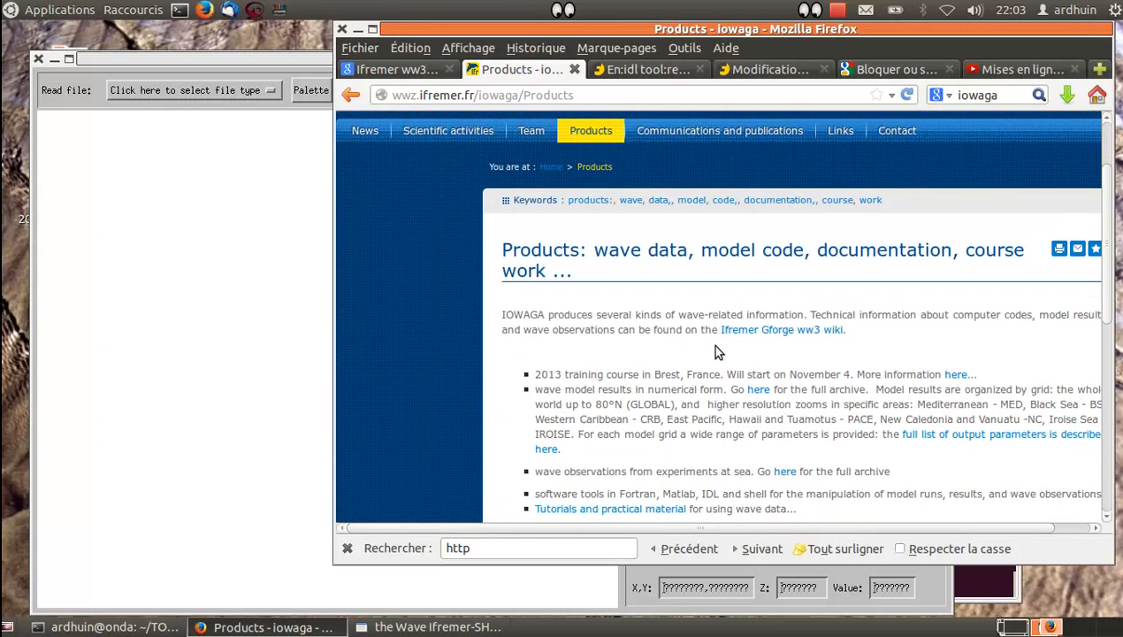
left_click(775, 331)
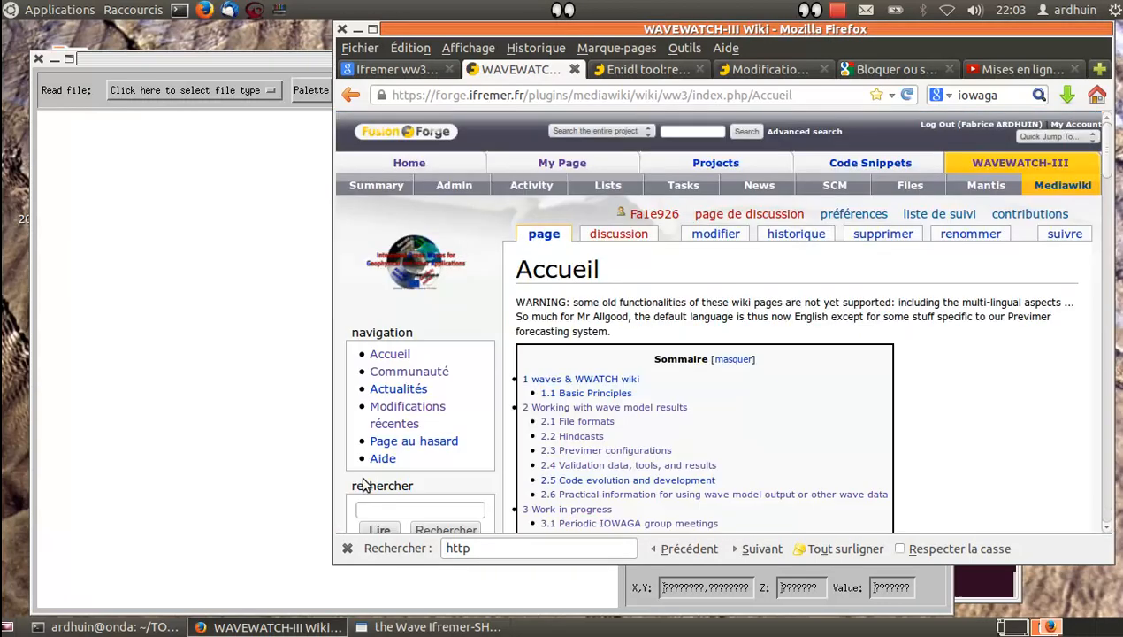
Search the WAVEWATCH-III wiki for "idl tool".
left_click(402, 508)
scroll(402, 495, "down", 2)
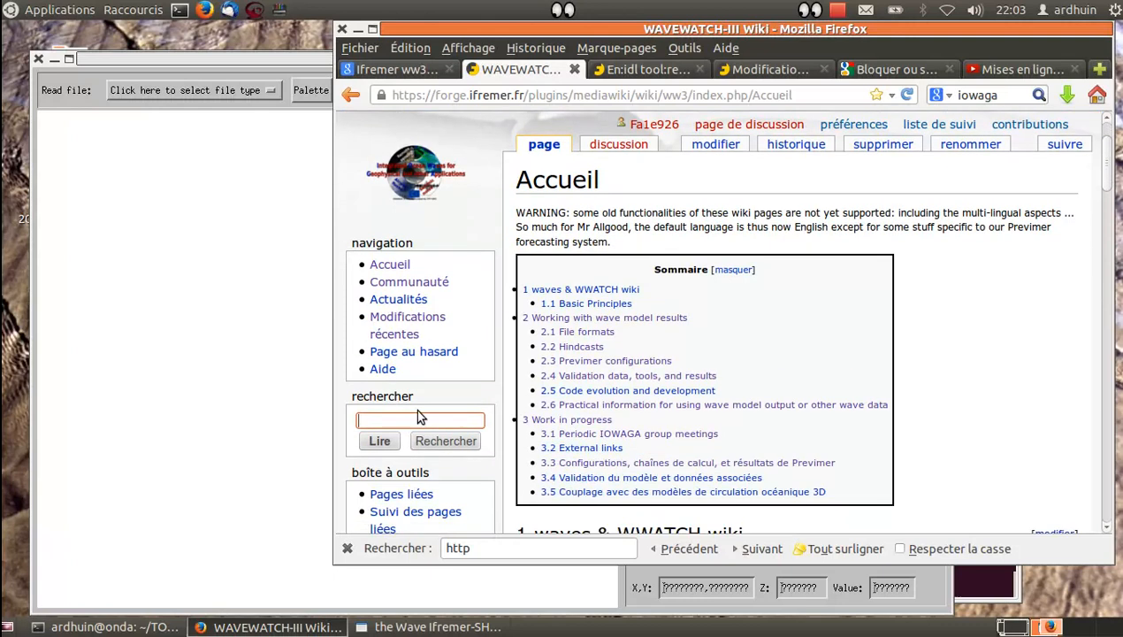
type("idl tool")
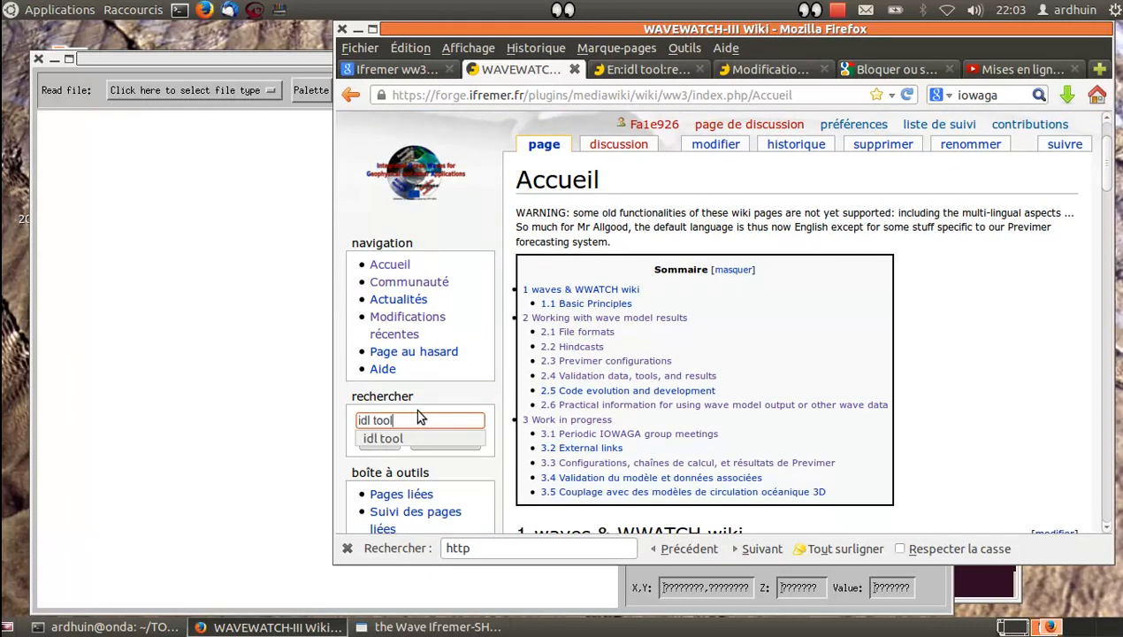
key("Return")
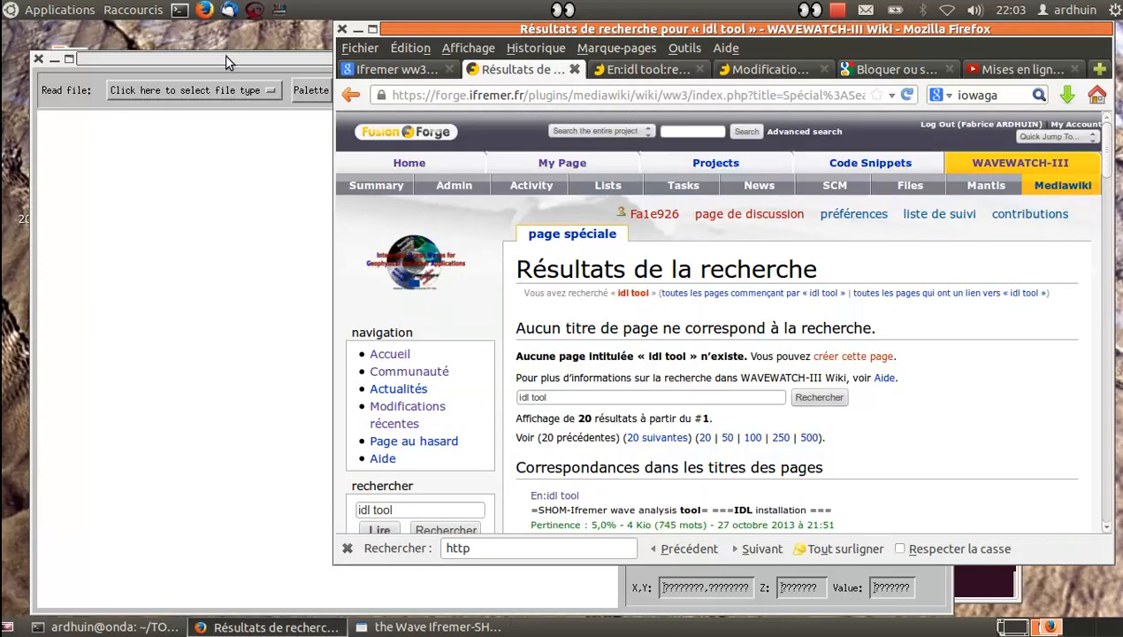
Switch to the Wave Ifremer-SHOM tool and reposition its window so all its controls are accessible.
left_click(225, 58)
left_click_drag(461, 57, 447, 48)
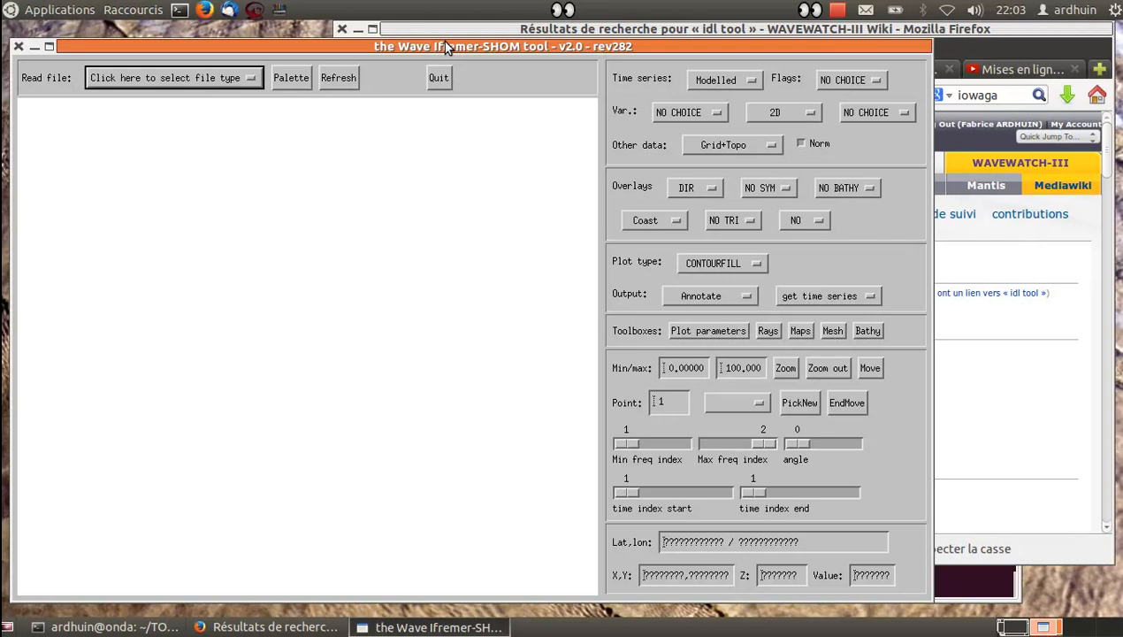
Return to the wiki search results, open the En:idl tool page and go to its section on plotting maps with triangle-based meshes.
left_click(973, 375)
scroll(876, 367, "down", 5)
scroll(791, 366, "up", 5)
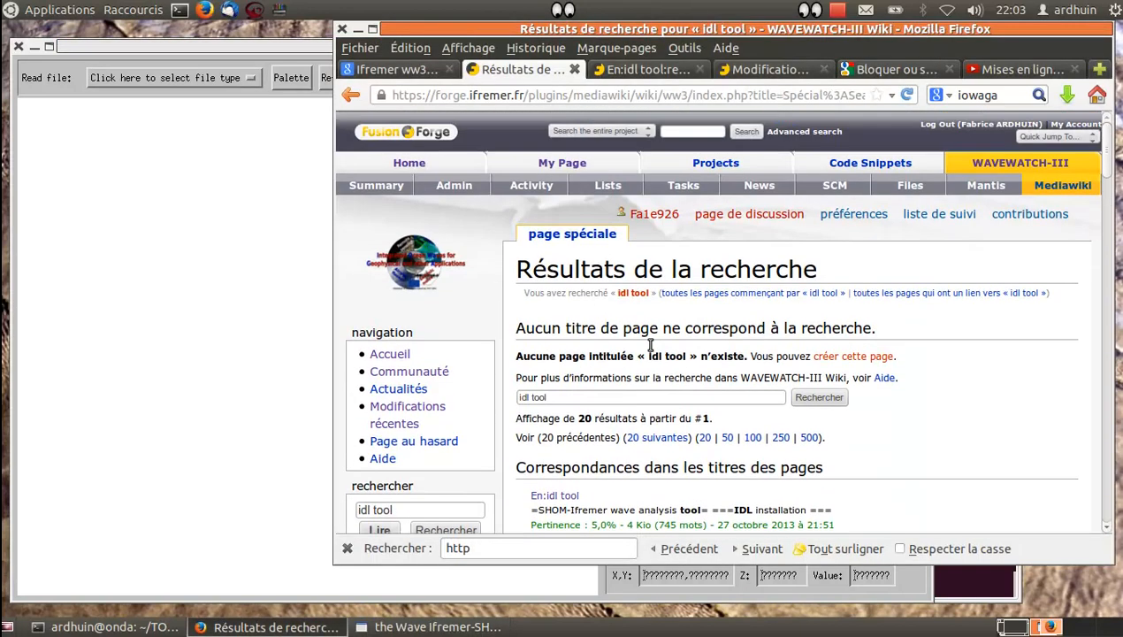
left_click(556, 497)
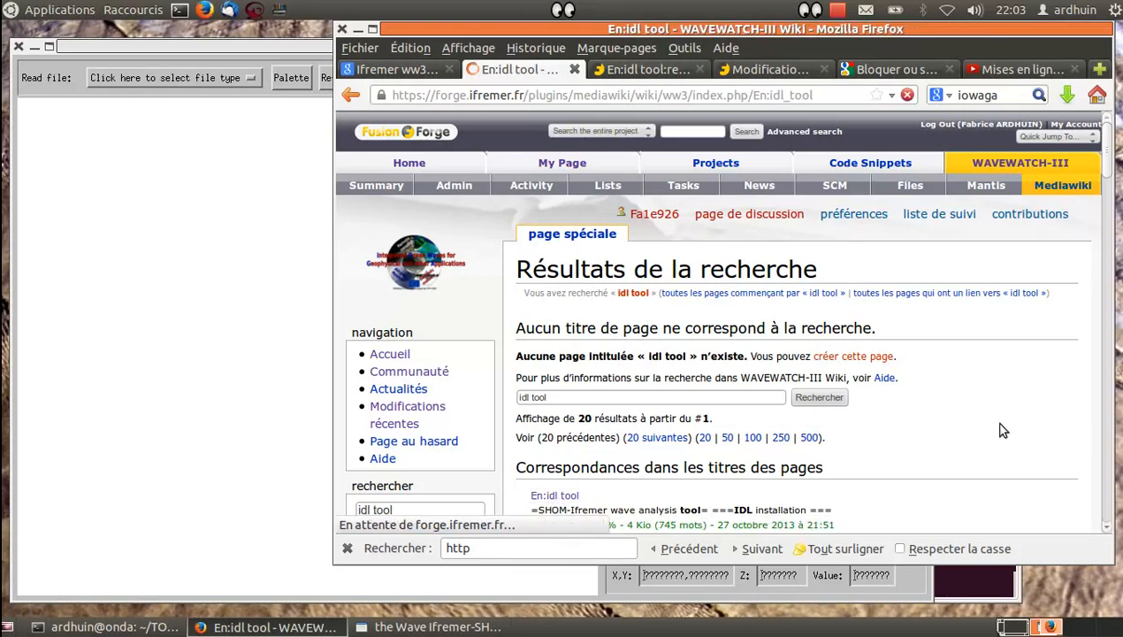
scroll(1003, 430, "down", 2)
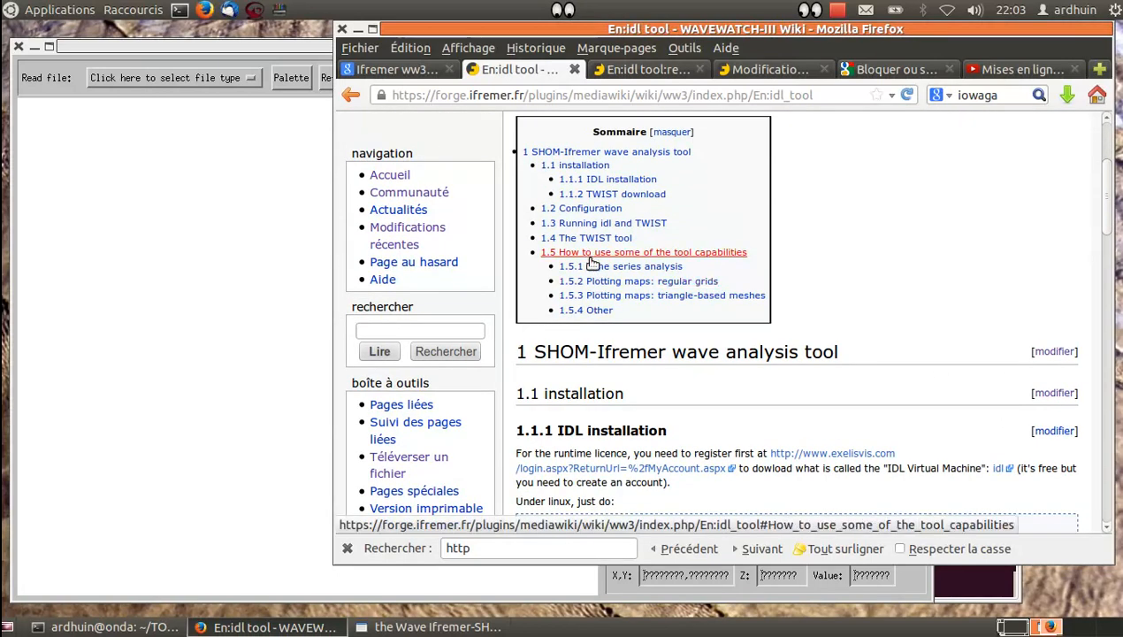
left_click(631, 299)
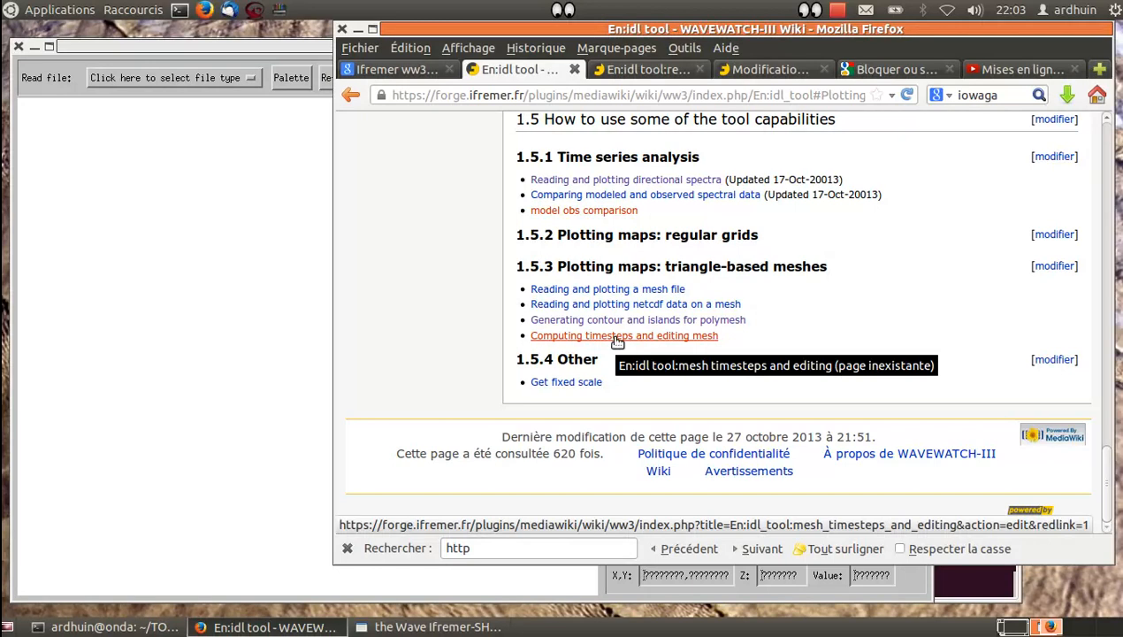
In the Wave Ifremer-SHOM tool, start reading a GMESH triangle-based grid and set the directory to TOOLS/POLYMESH/TESTCASES/ under the home folder.
left_click(176, 78)
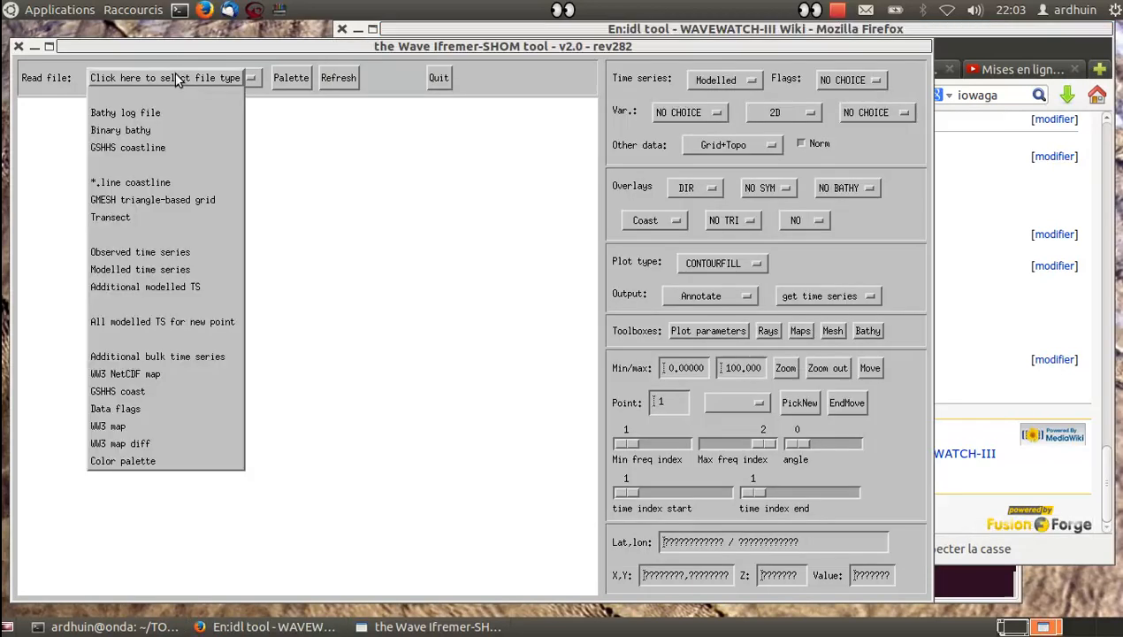
left_click(126, 200)
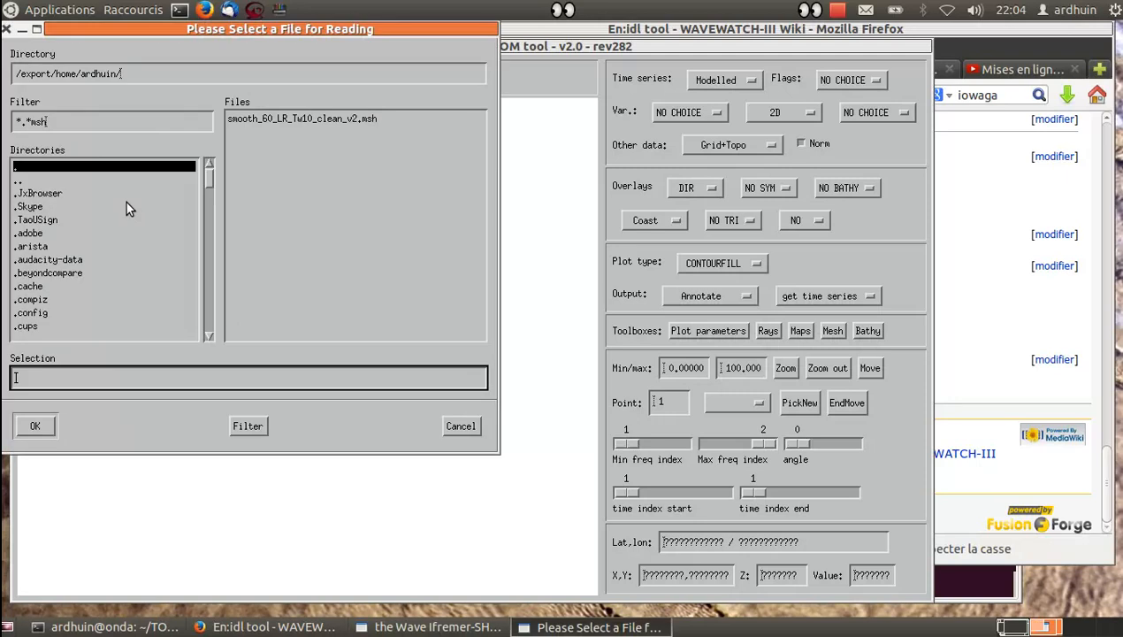
left_click(143, 76)
type("TOOLS/")
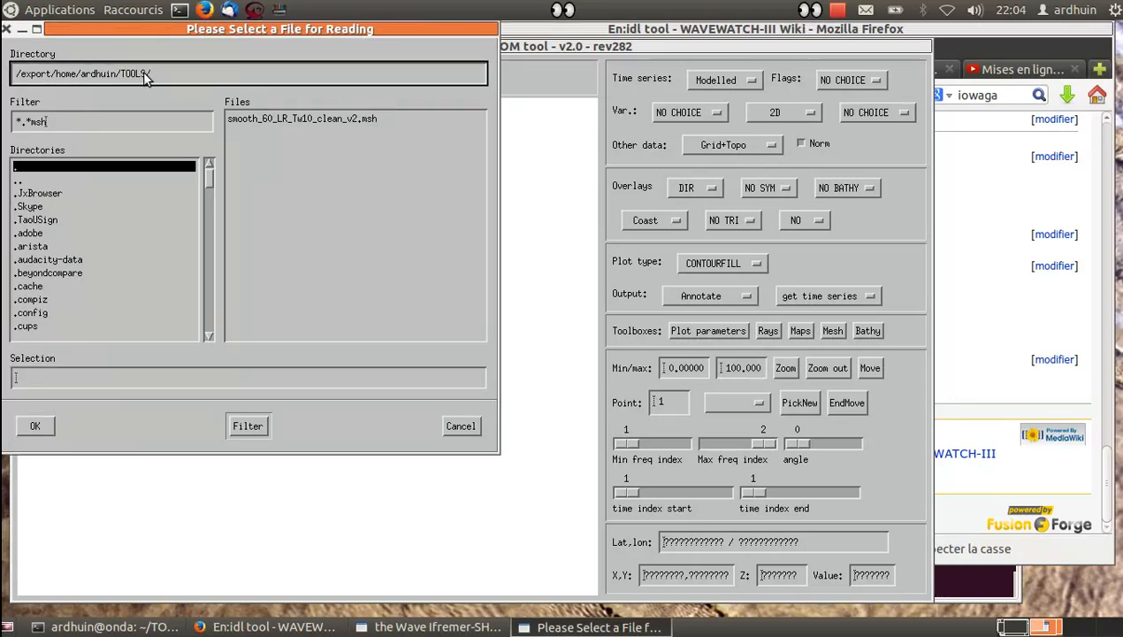
type("POLYMESH/TESTCASES/")
key("Return")
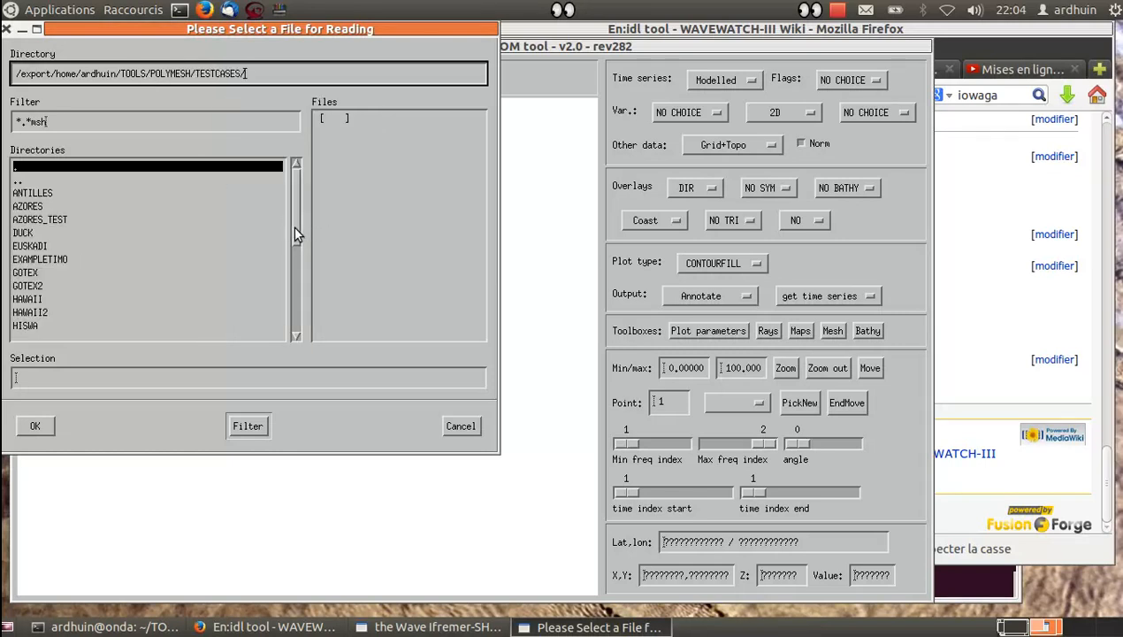
Load the mesh file sorted.msh from the HAWAII test case folder.
left_click_drag(295, 231, 287, 285)
double_click(45, 182)
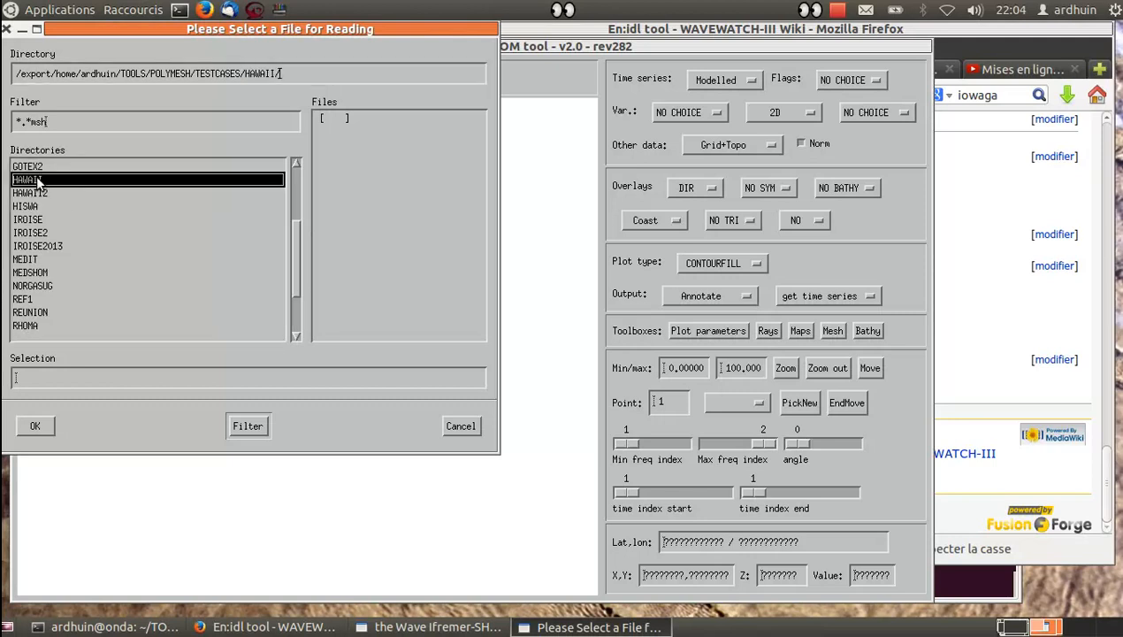
left_click_drag(478, 254, 480, 280)
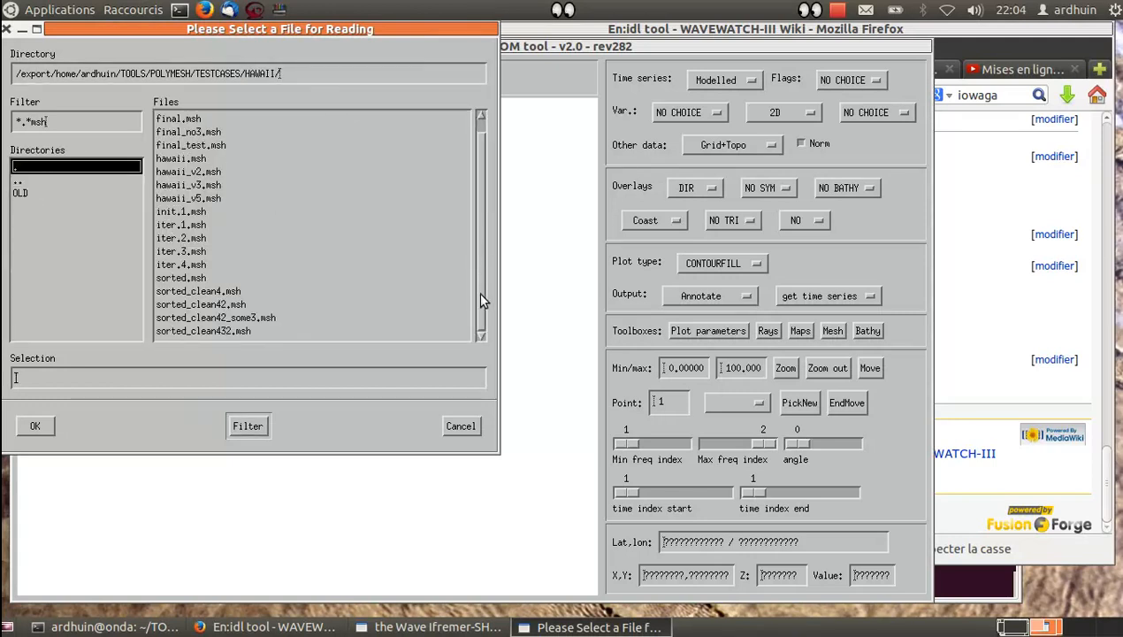
double_click(190, 278)
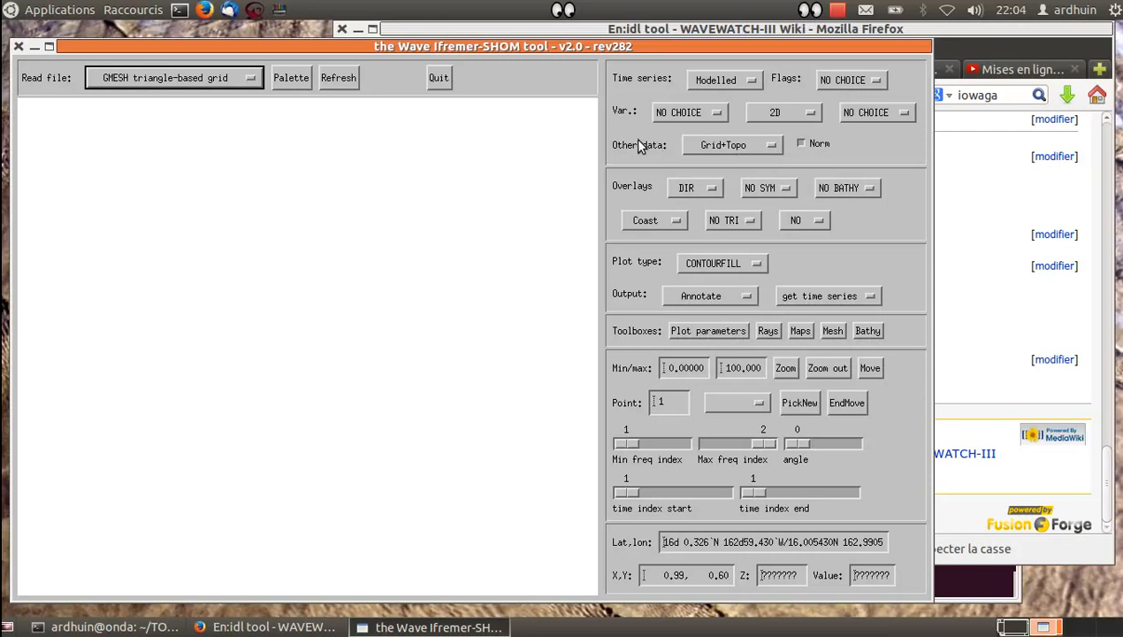
Plot the bathymetry from the gmsh data and set the plot type to TV.
left_click(720, 148)
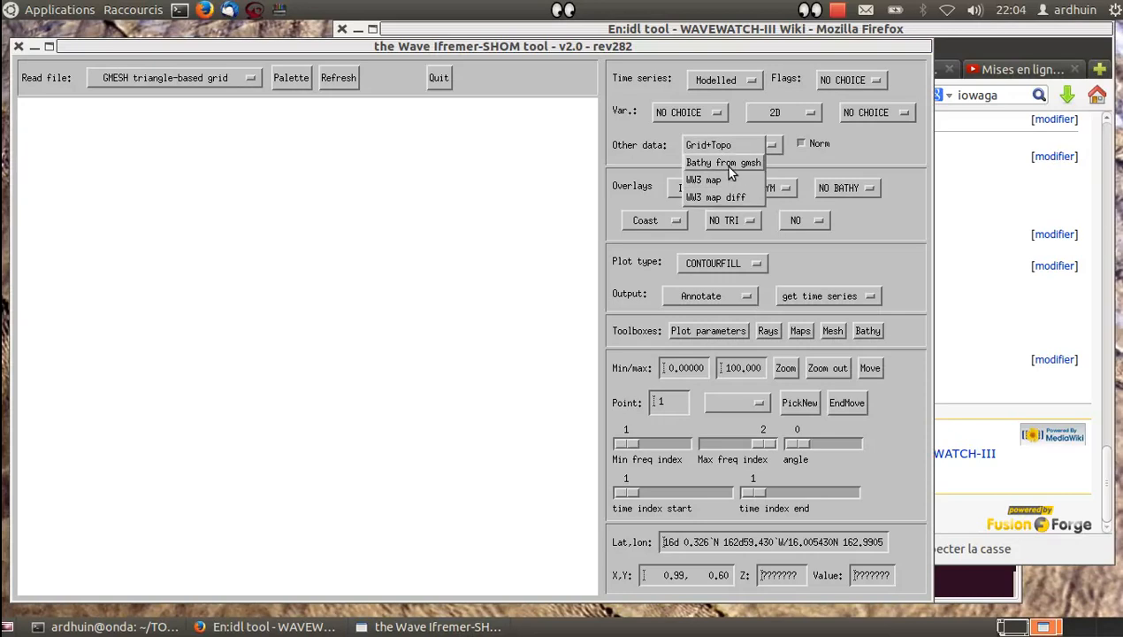
left_click(729, 165)
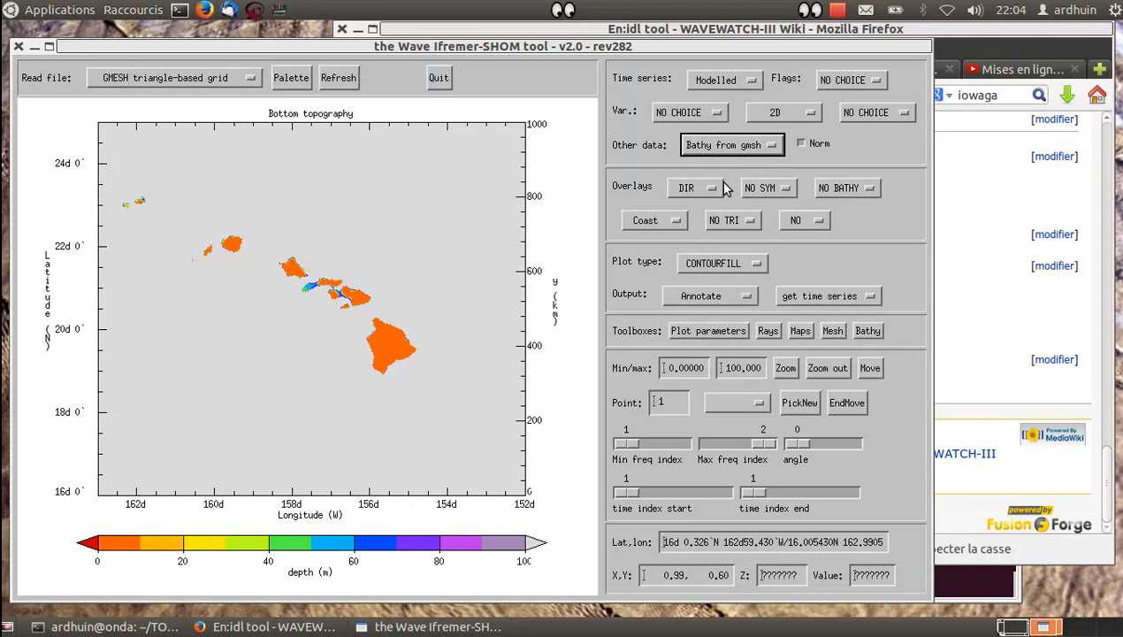
left_click(714, 272)
left_click(705, 282)
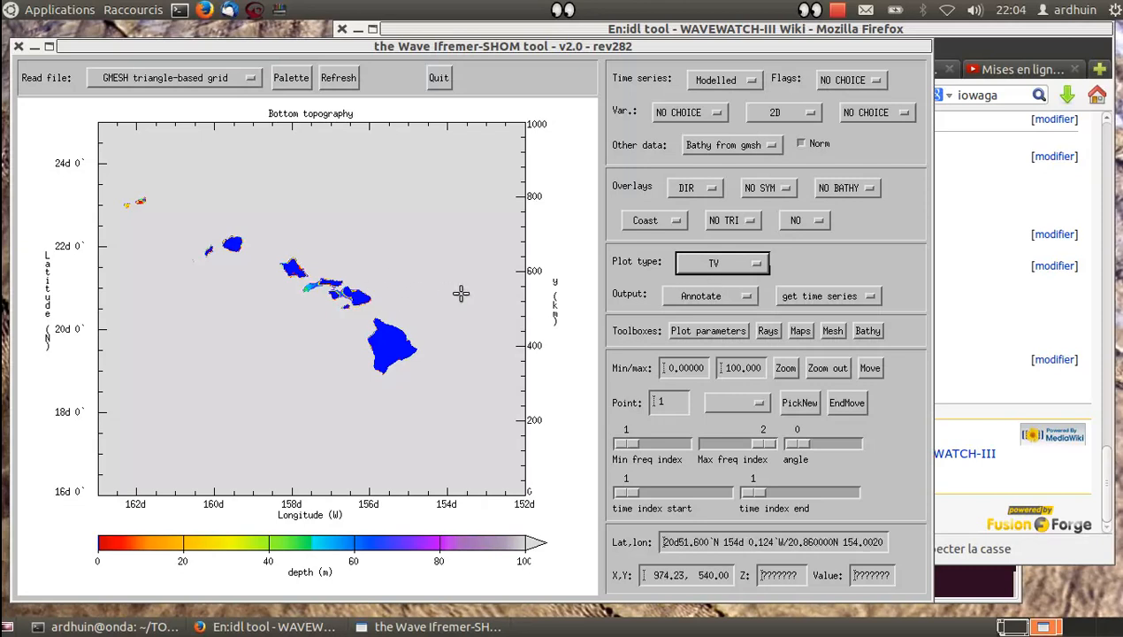
Overlay the mesh triangles (TRI) on the bottom topography map and refresh the plot.
left_click(731, 226)
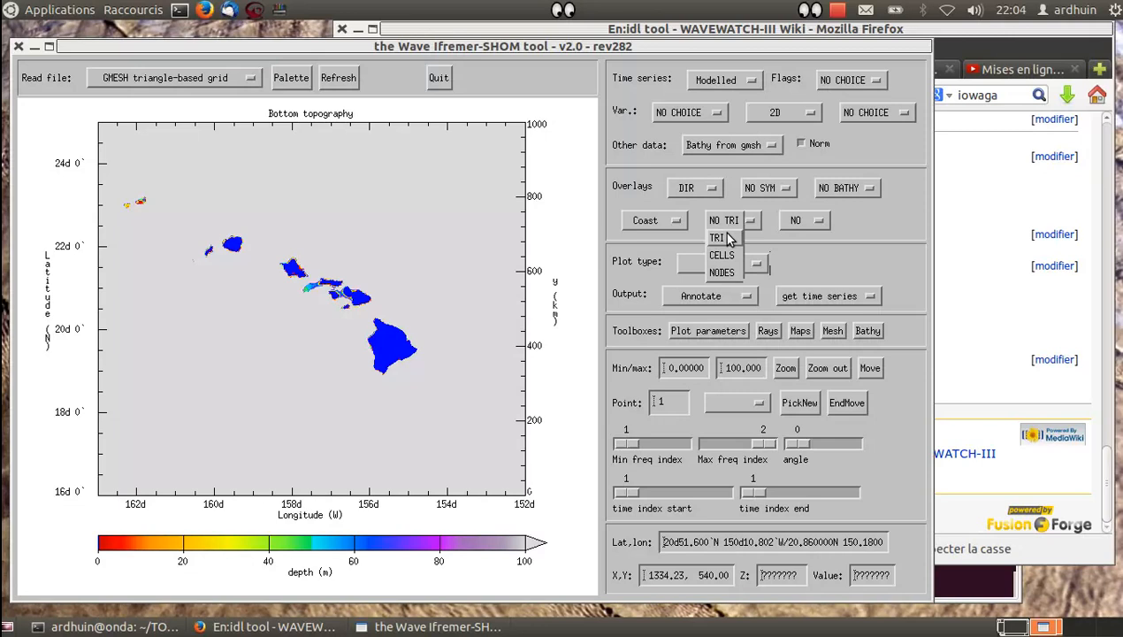
left_click(718, 238)
left_click(341, 78)
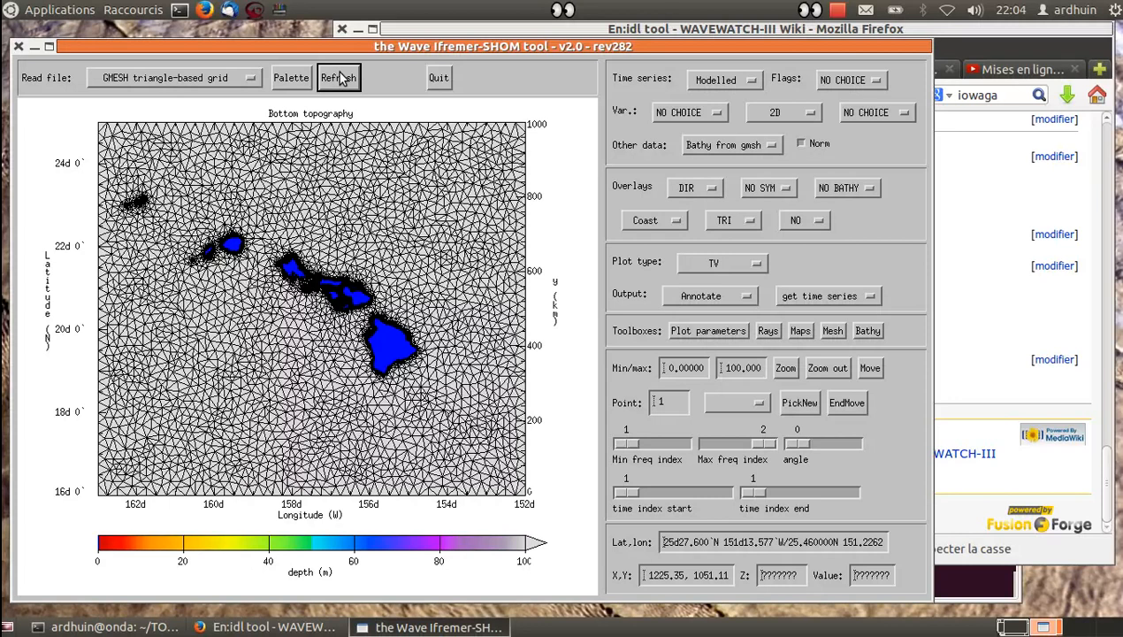
Open the mesh editor, move it clear of the map, and update the model timesteps.
left_click(833, 331)
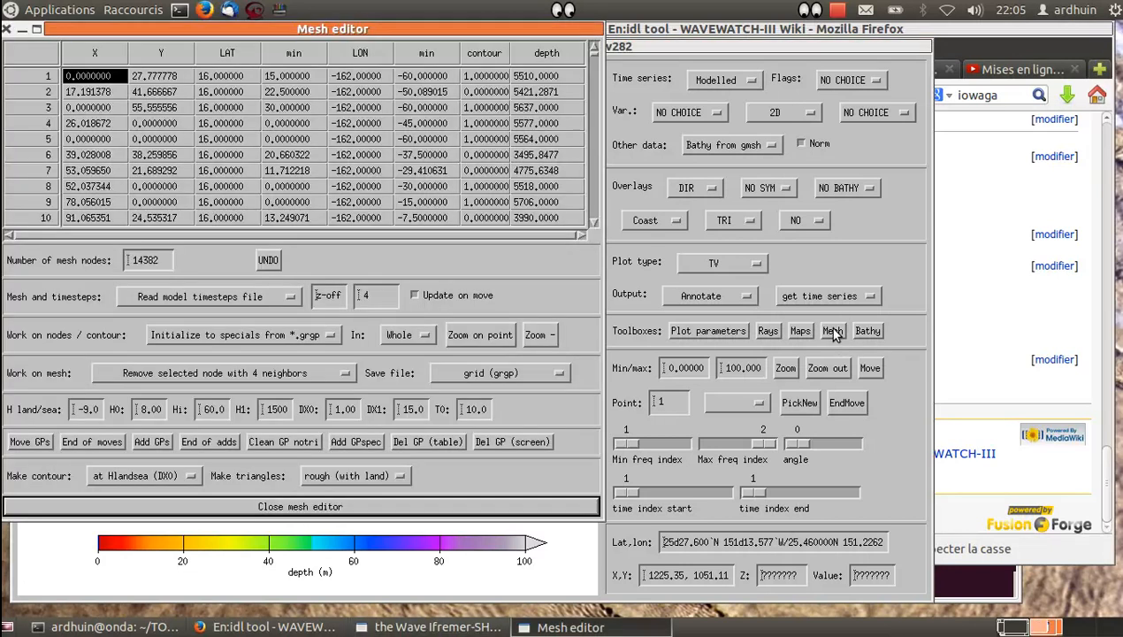
left_click_drag(244, 22, 754, 39)
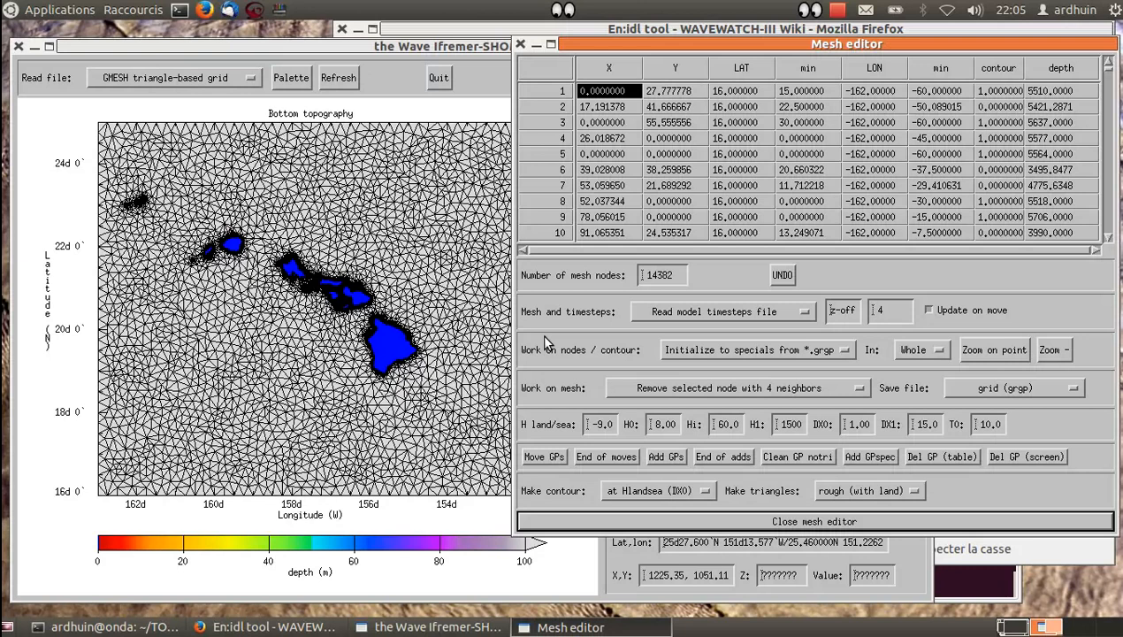
left_click(694, 313)
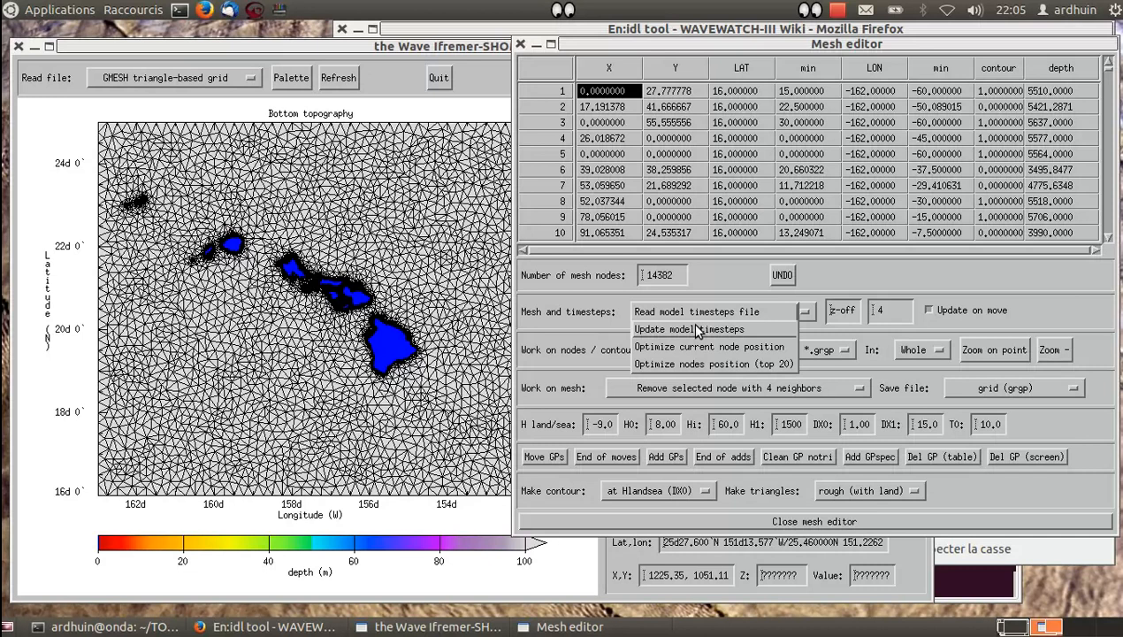
left_click(697, 329)
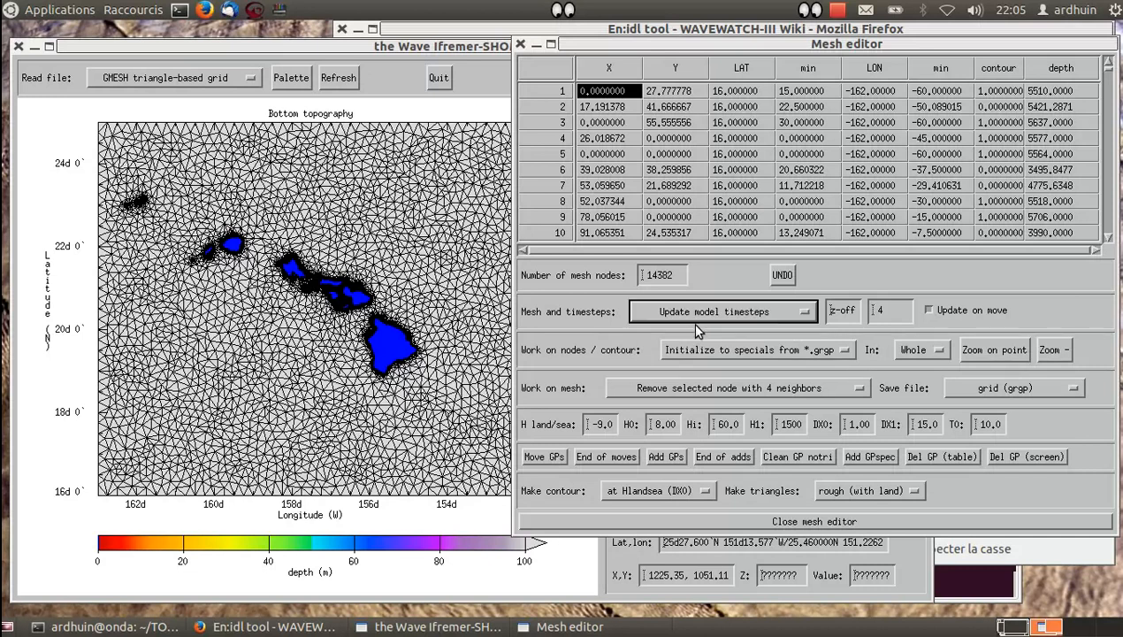
Uncover the IDL terminal and examine the nodes giving the smallest time steps, highlighting the first node number, 13950.
left_click_drag(367, 46, 628, 146)
left_click_drag(212, 255, 166, 180)
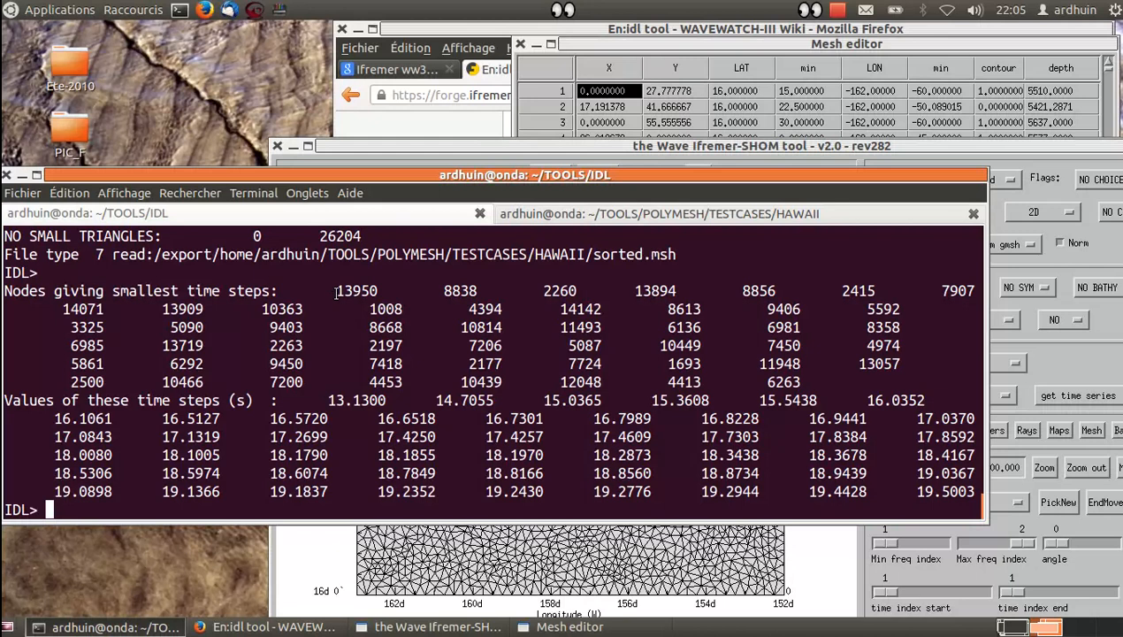
left_click_drag(334, 290, 383, 292)
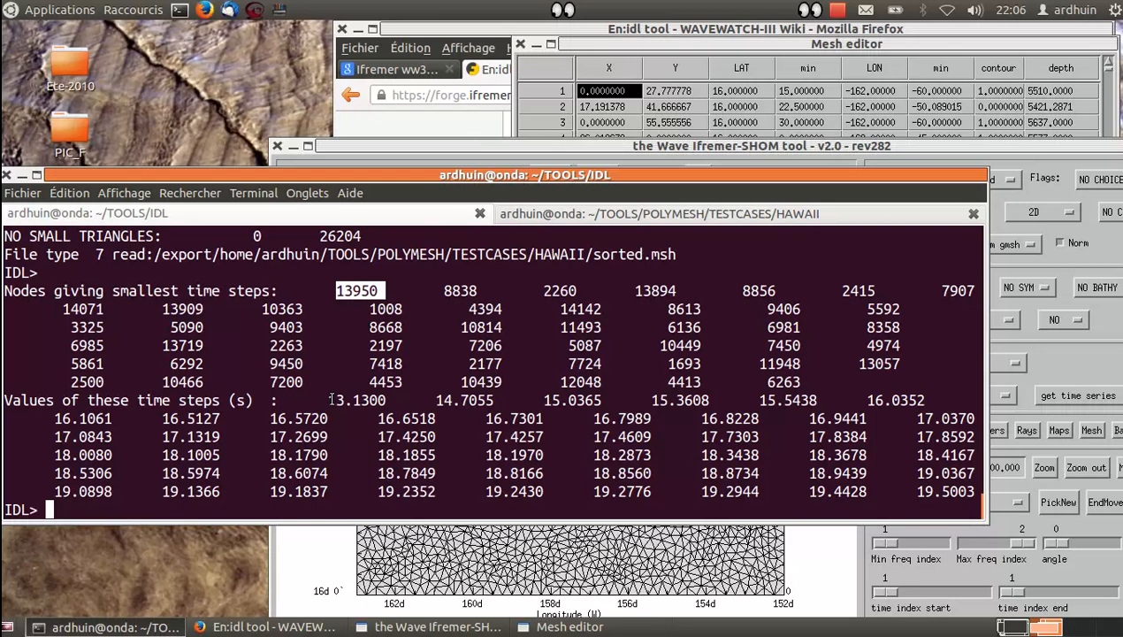
Uncover the mesh editor and inspect its Mesh and timesteps settings, selecting the value 4 beside z-off.
left_click_drag(821, 51, 663, 42)
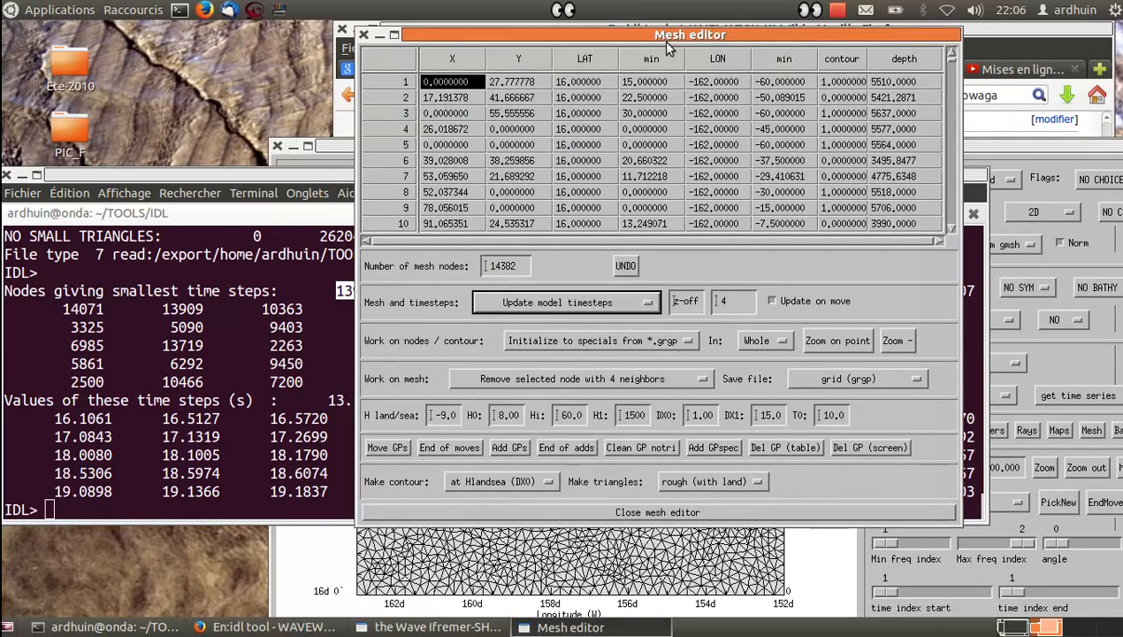
left_click(722, 301)
double_click(721, 301)
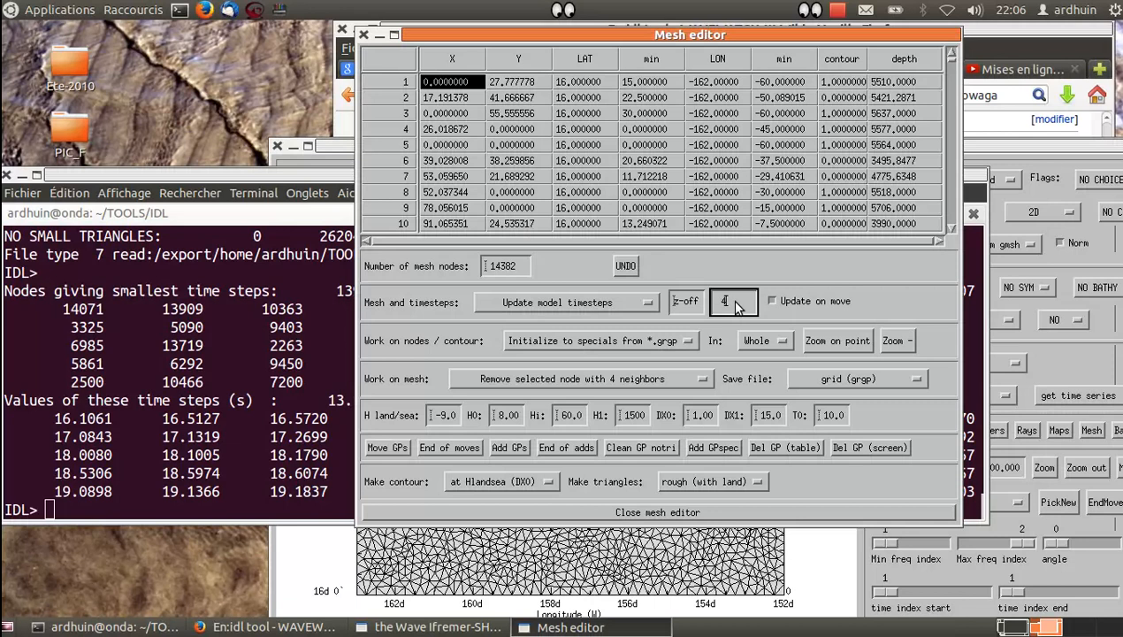
Return to the bottom topography plot, refresh it to mark the limiting nodes, and move its window fully into view.
left_click(1079, 274)
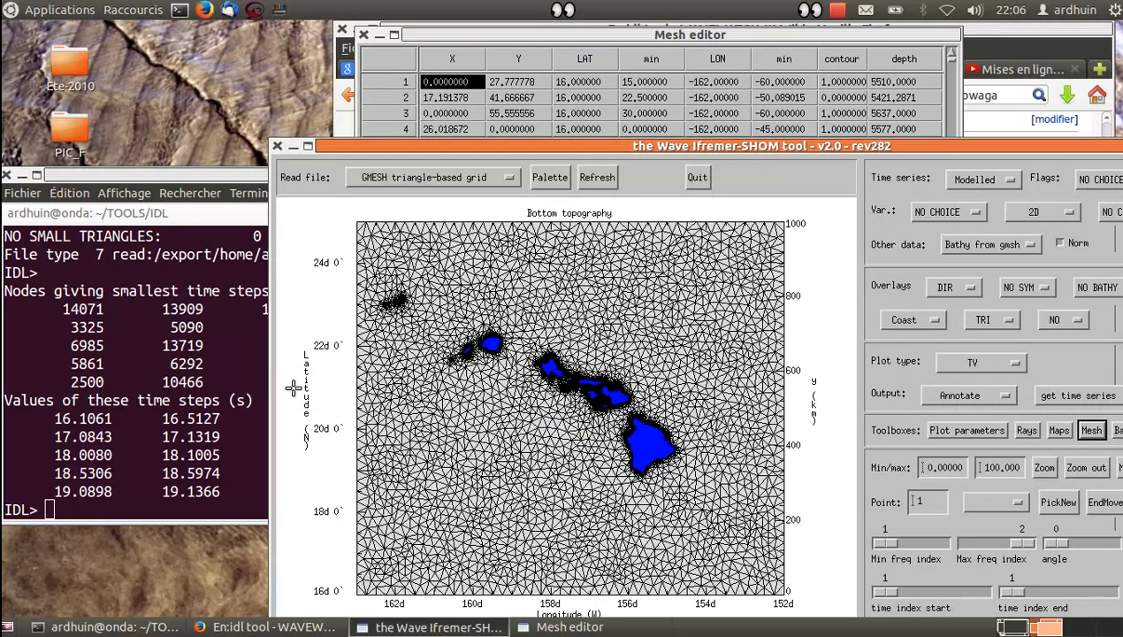
left_click(597, 177)
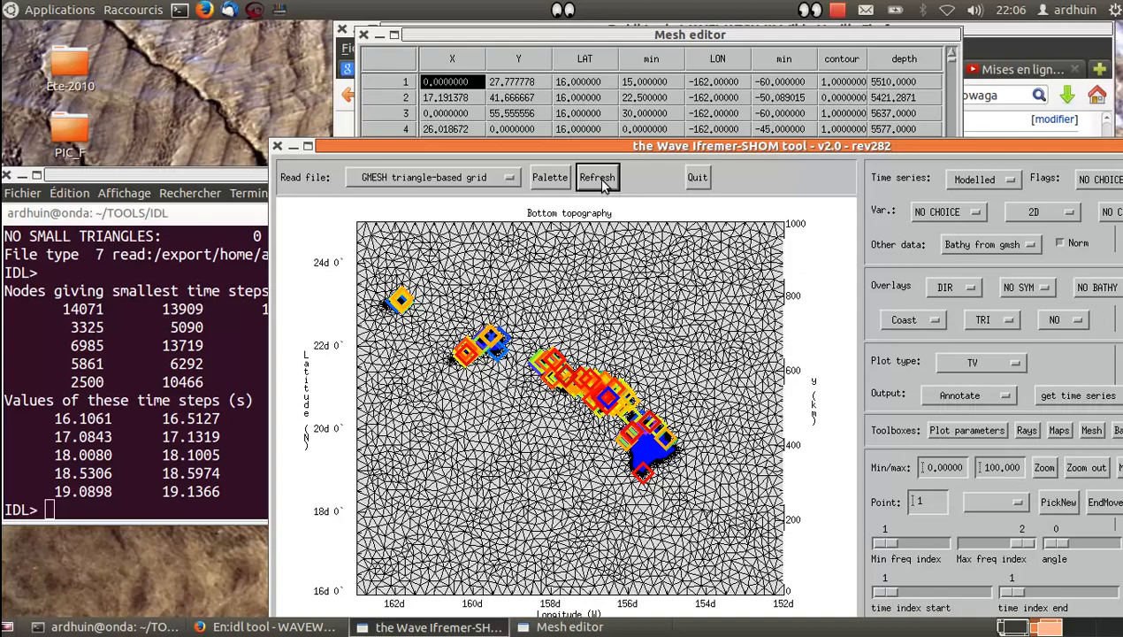
left_click_drag(629, 148, 497, 50)
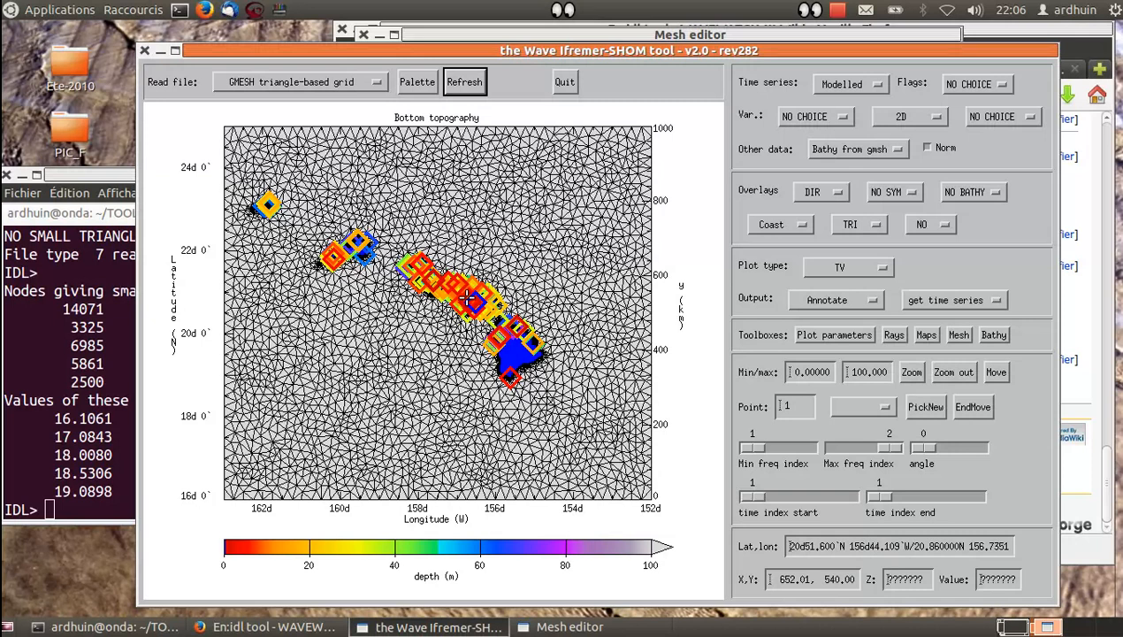
Zoom the map in stages onto the adjacent red and blue node markers off the south coast, near 20d46'N 156d32'W.
left_click(426, 83)
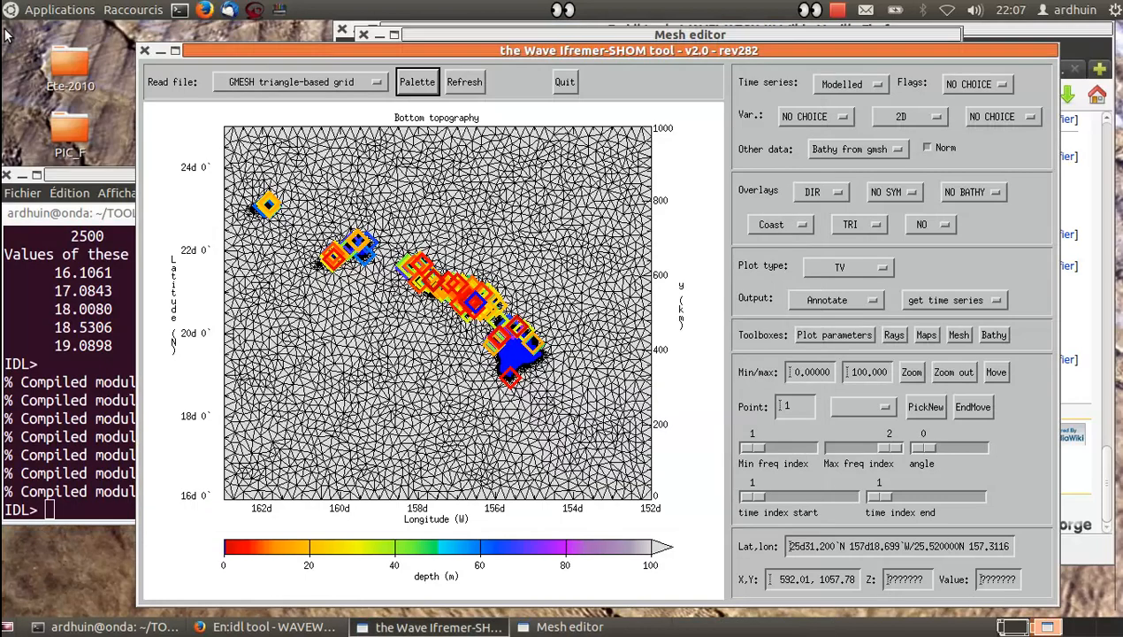
left_click(7, 30)
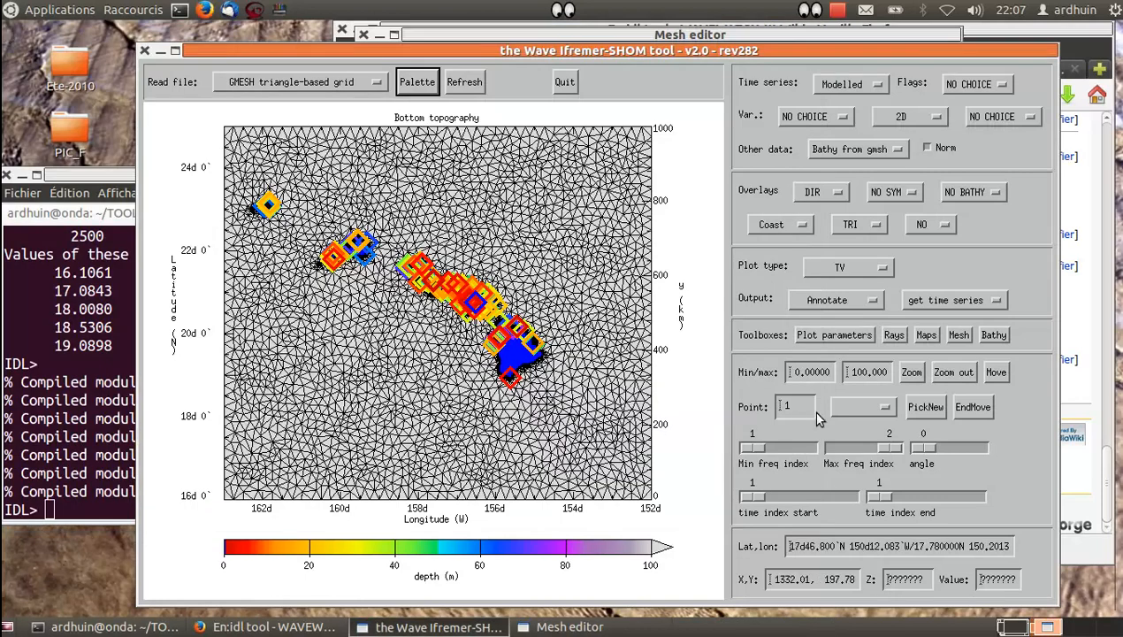
left_click(911, 372)
left_click_drag(460, 281, 489, 307)
left_click(912, 372)
left_click_drag(366, 325, 475, 404)
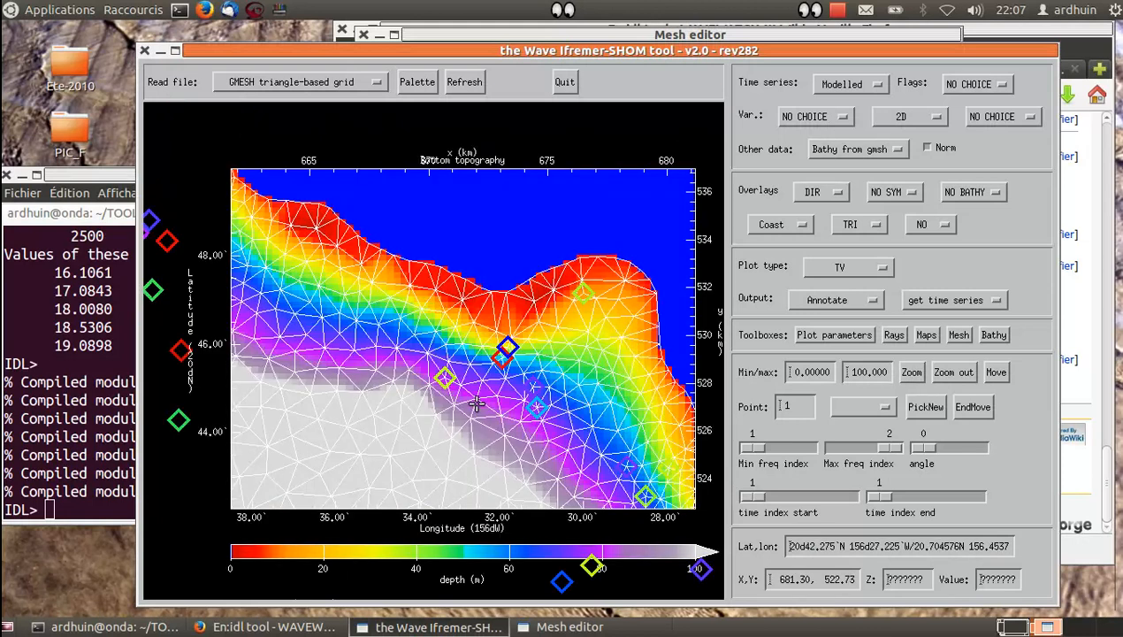
left_click(906, 375)
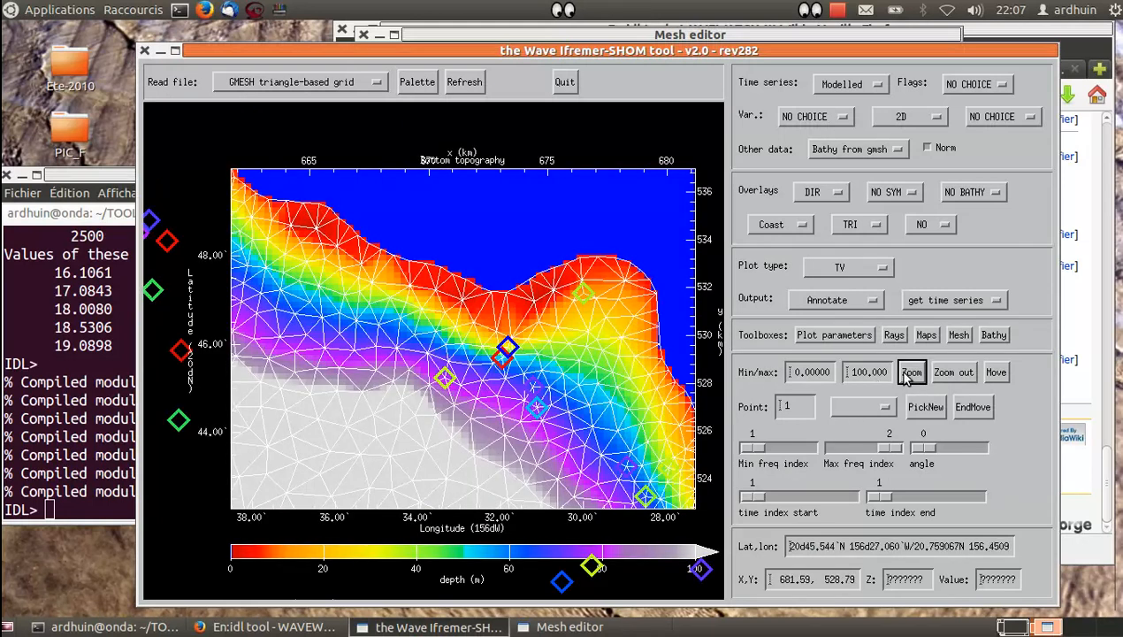
left_click(511, 359)
left_click(446, 331)
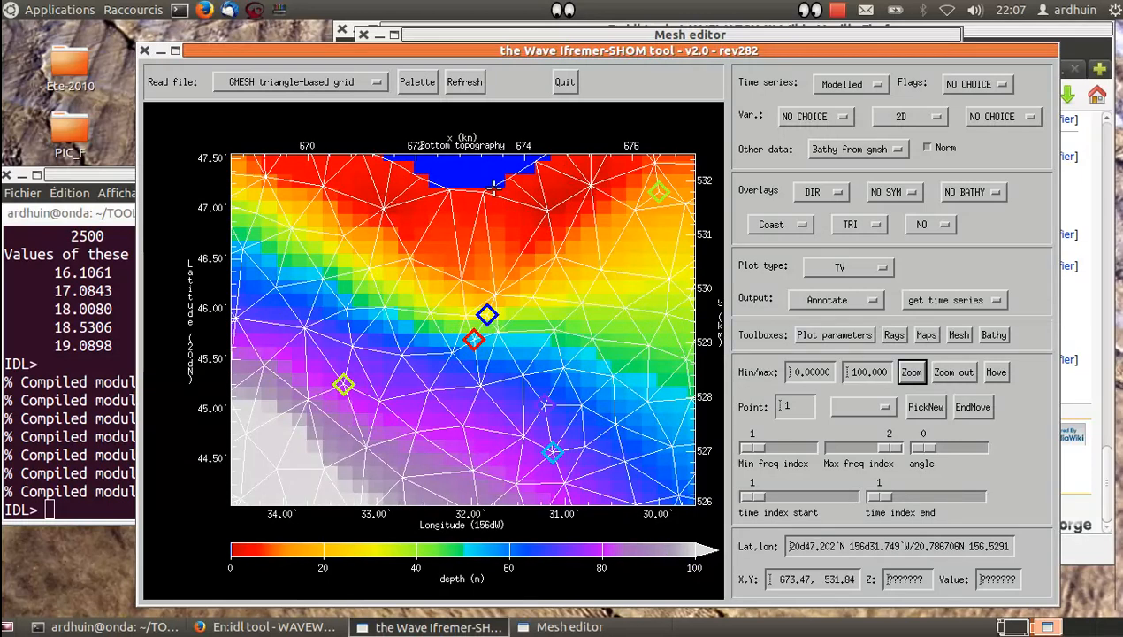
Load a doppler_modified_land_2 palette file through the Custom color table, close the palette windows and refresh the map.
left_click(424, 84)
left_click(228, 233)
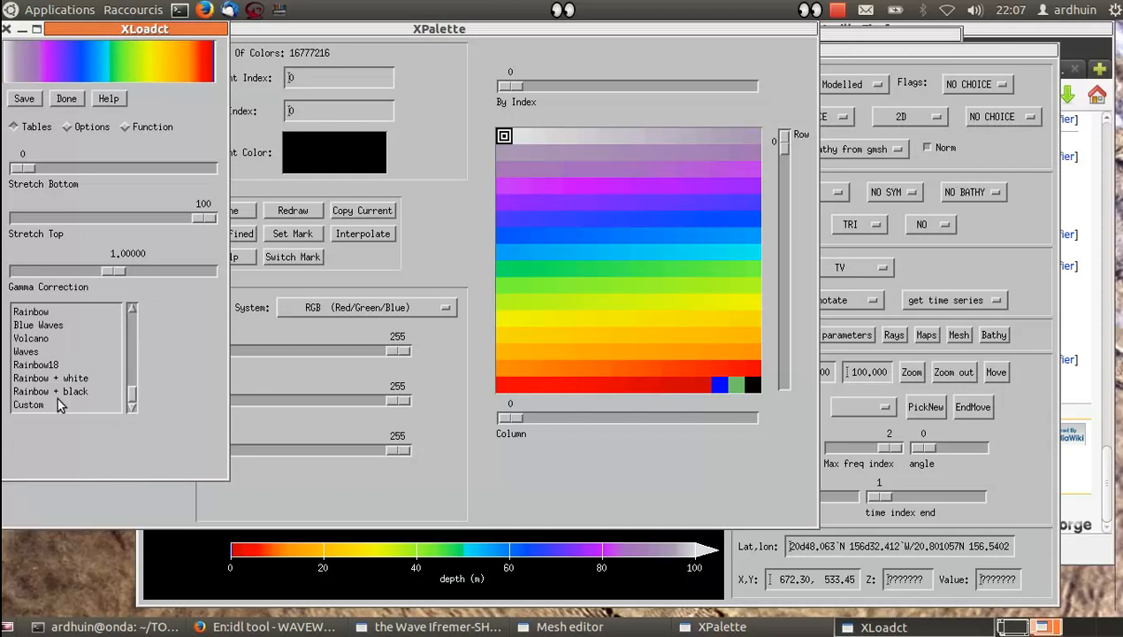
left_click(57, 403)
double_click(51, 226)
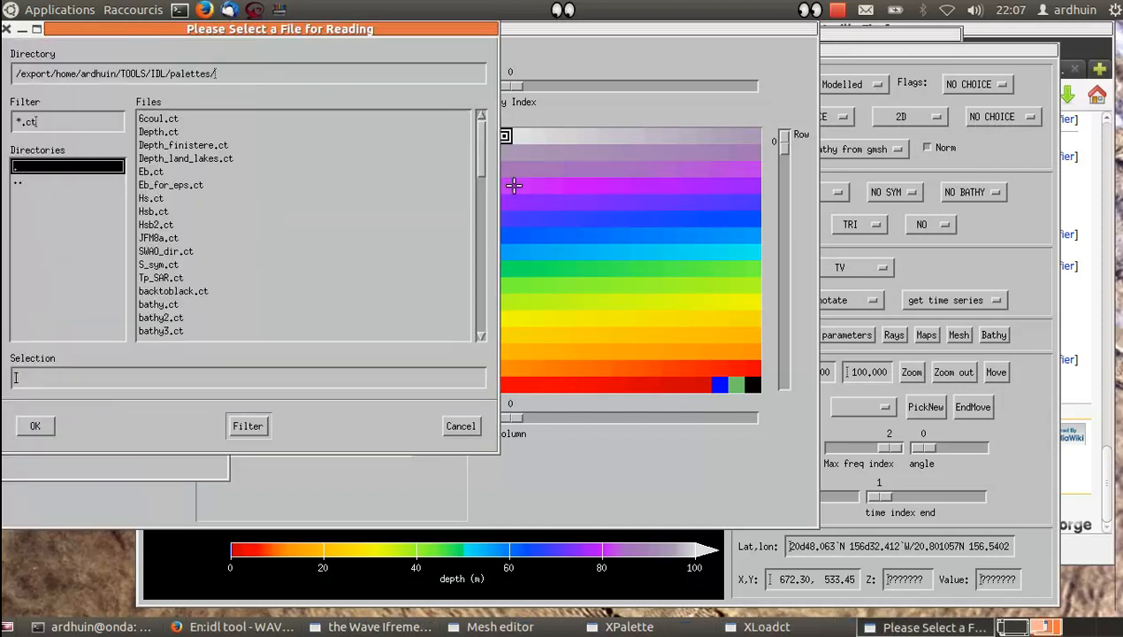
left_click_drag(481, 163, 468, 255)
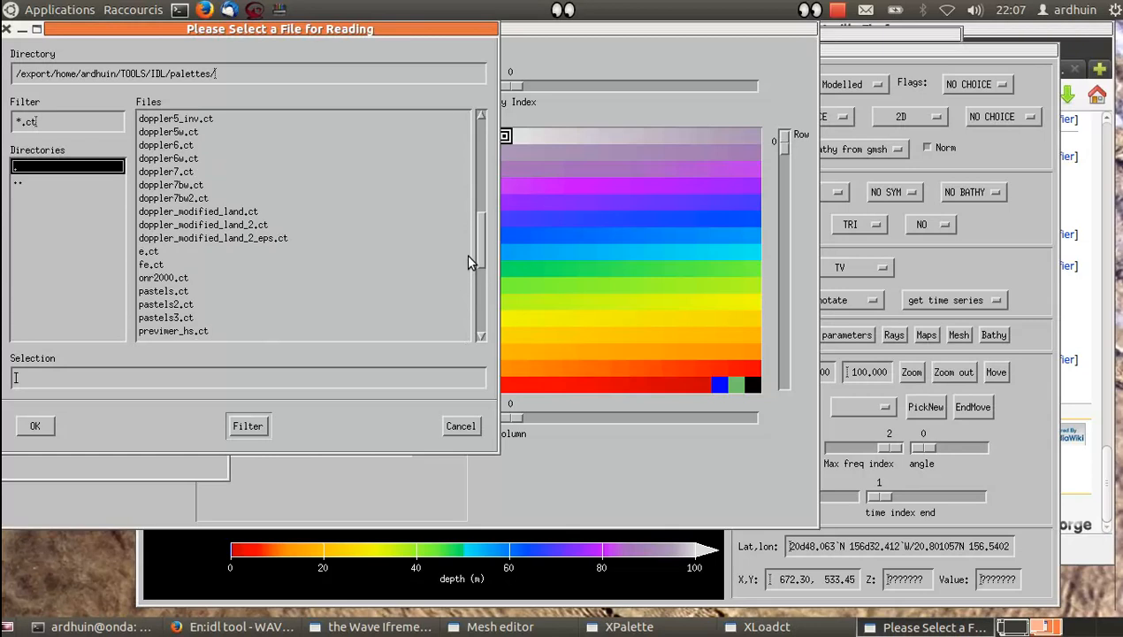
double_click(239, 232)
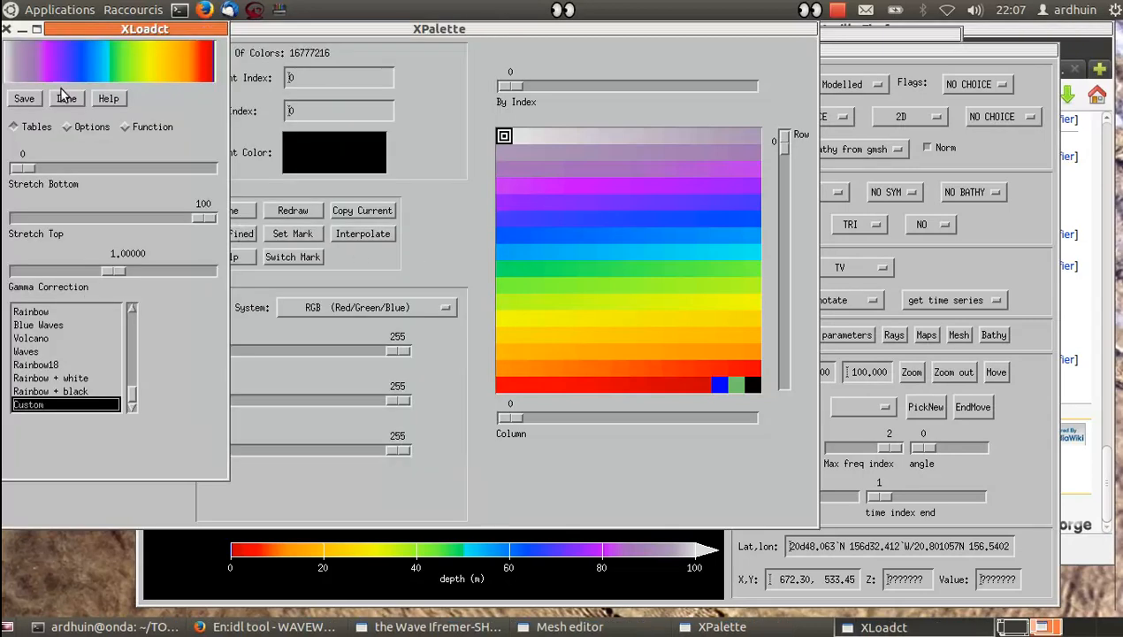
left_click(64, 97)
left_click(228, 211)
left_click(481, 81)
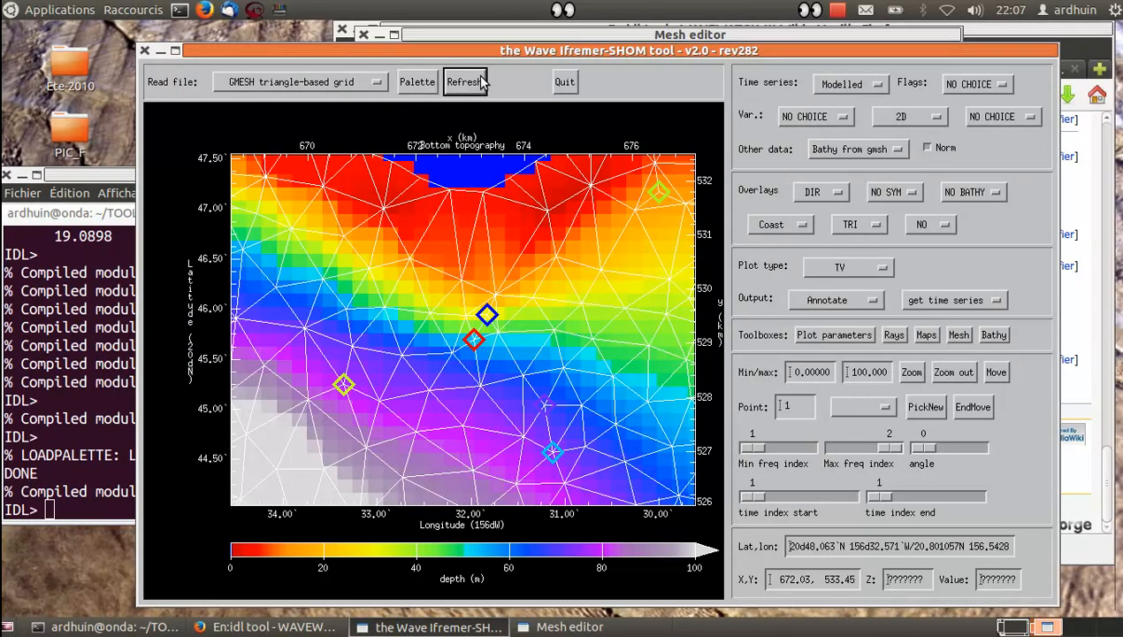
Pick the red-marked node on the map and check it against the terminal's list of nodes giving the smallest time steps.
left_click(924, 407)
left_click(473, 339)
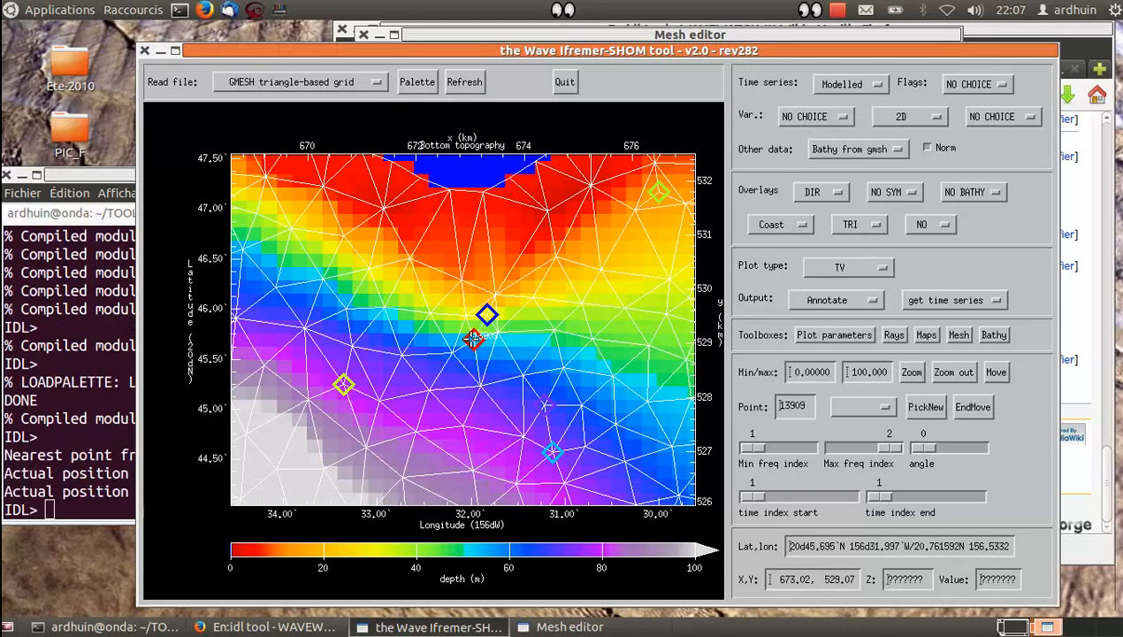
left_click(20, 210)
scroll(245, 351, "up", 6)
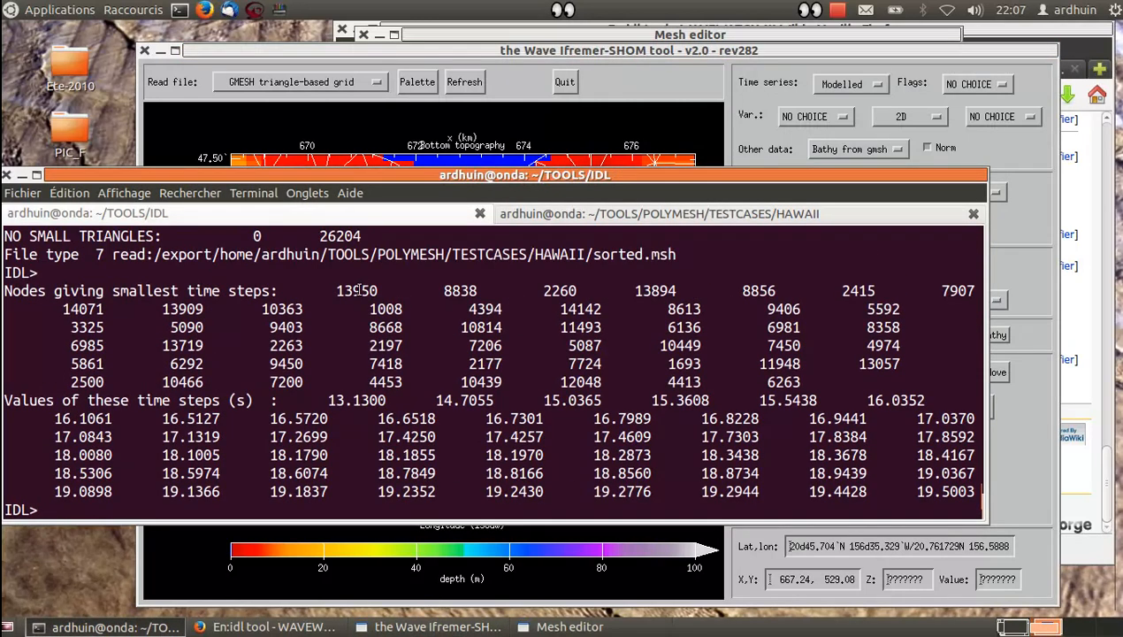
Pick the blue-marked node 13950 as the current point and highlight its point number.
left_click(1036, 165)
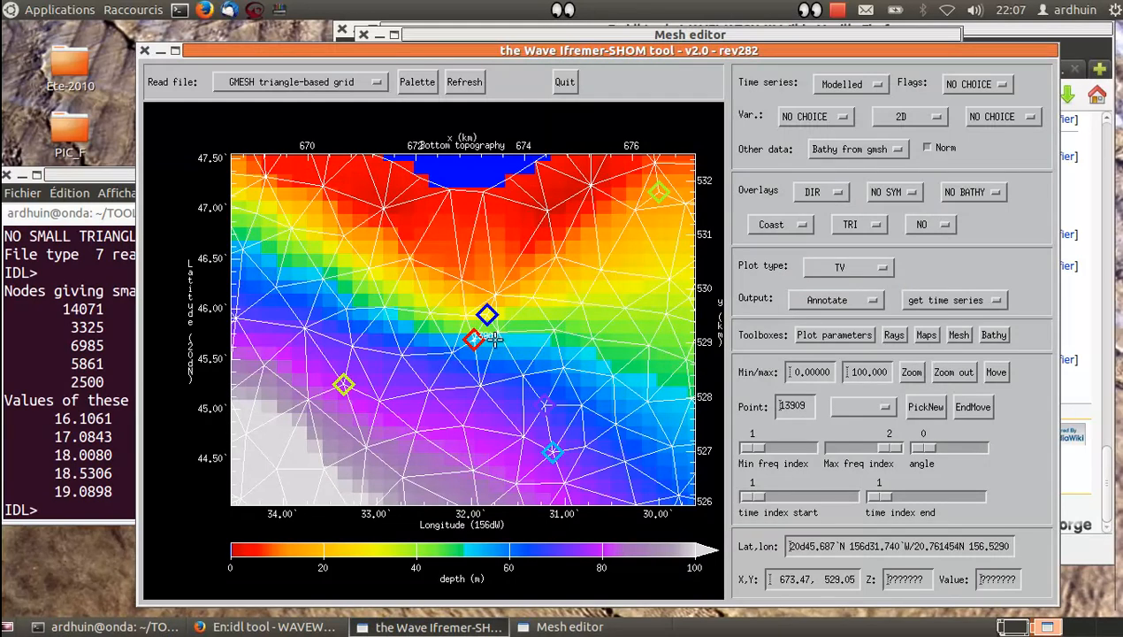
left_click(486, 315)
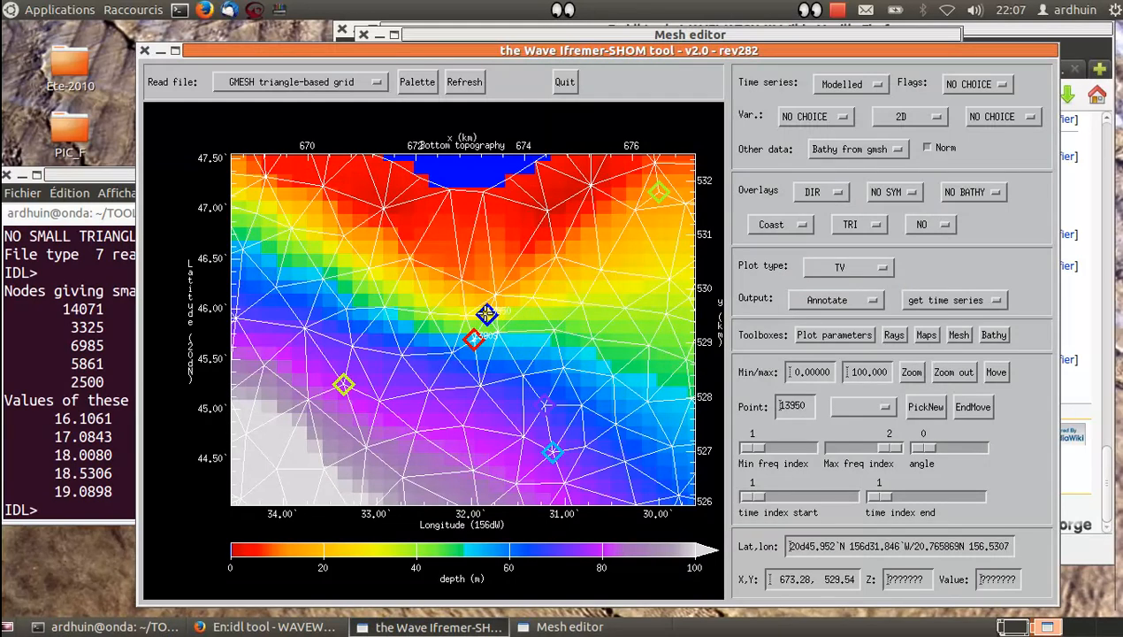
left_click_drag(797, 406, 752, 410)
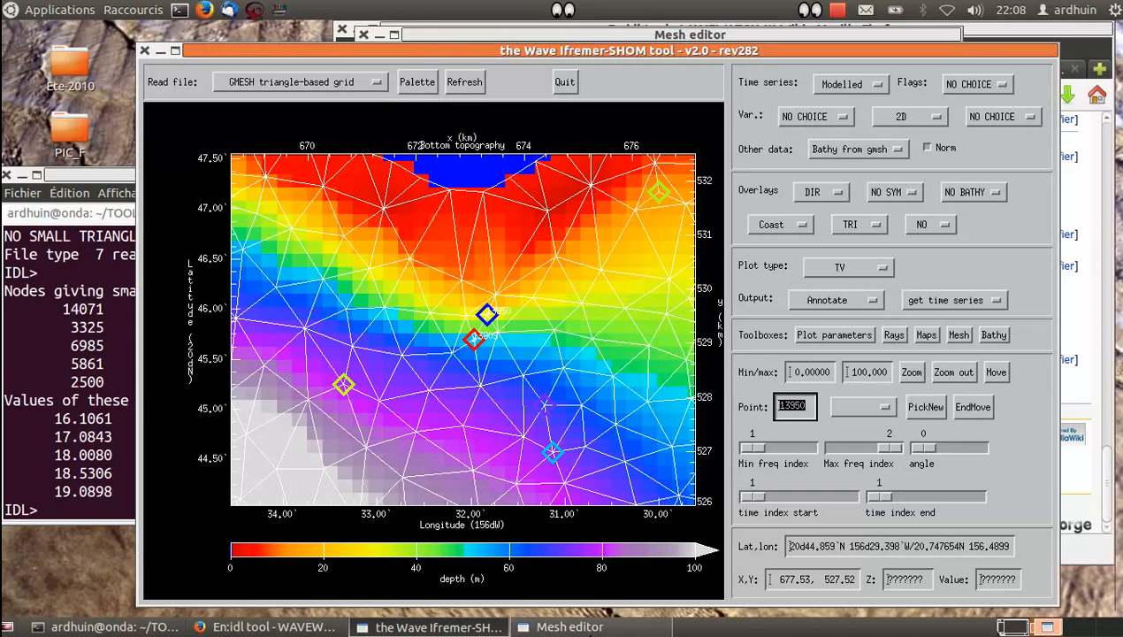
Move the mesh editor aside, start Move GPs, and shift node 13950 slightly on the map.
left_click(569, 626)
left_click_drag(702, 35, 852, 29)
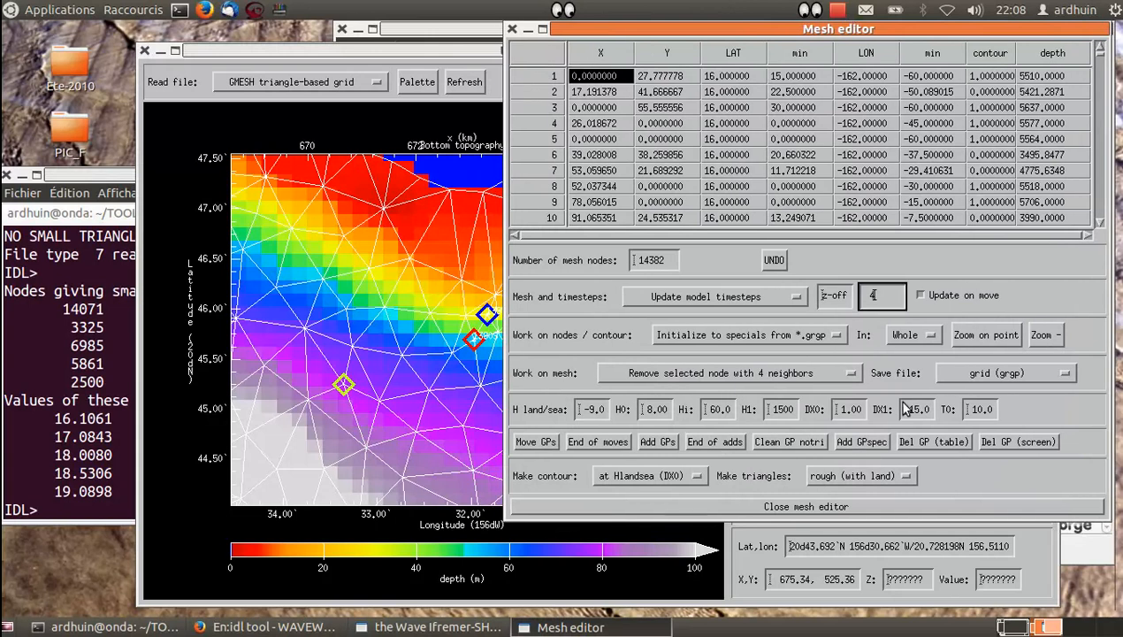
left_click(533, 442)
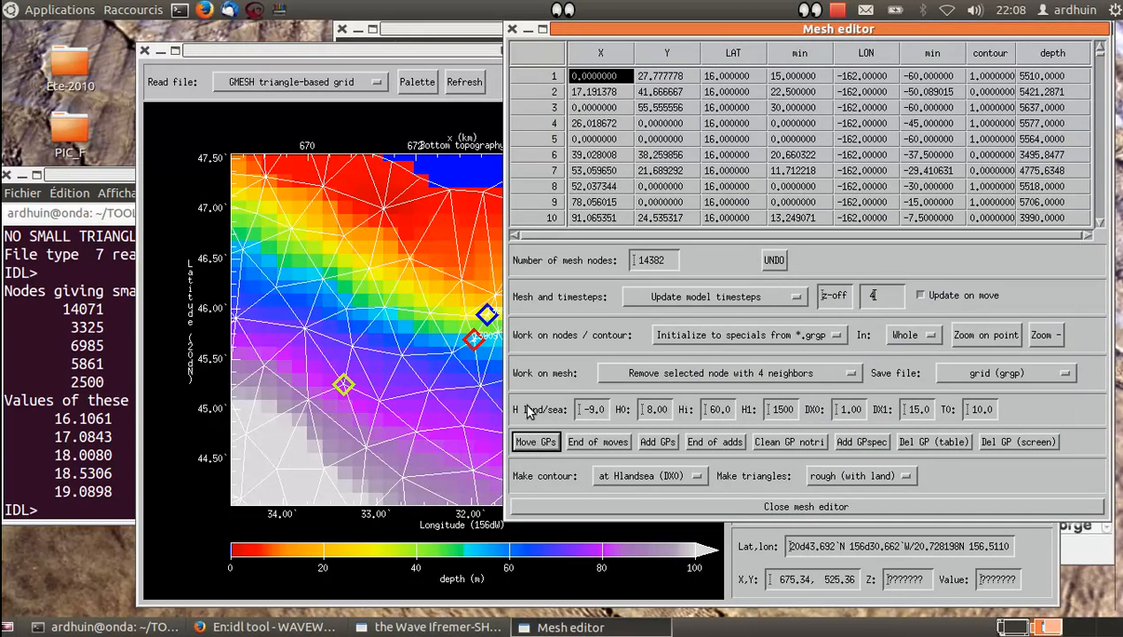
left_click(471, 52)
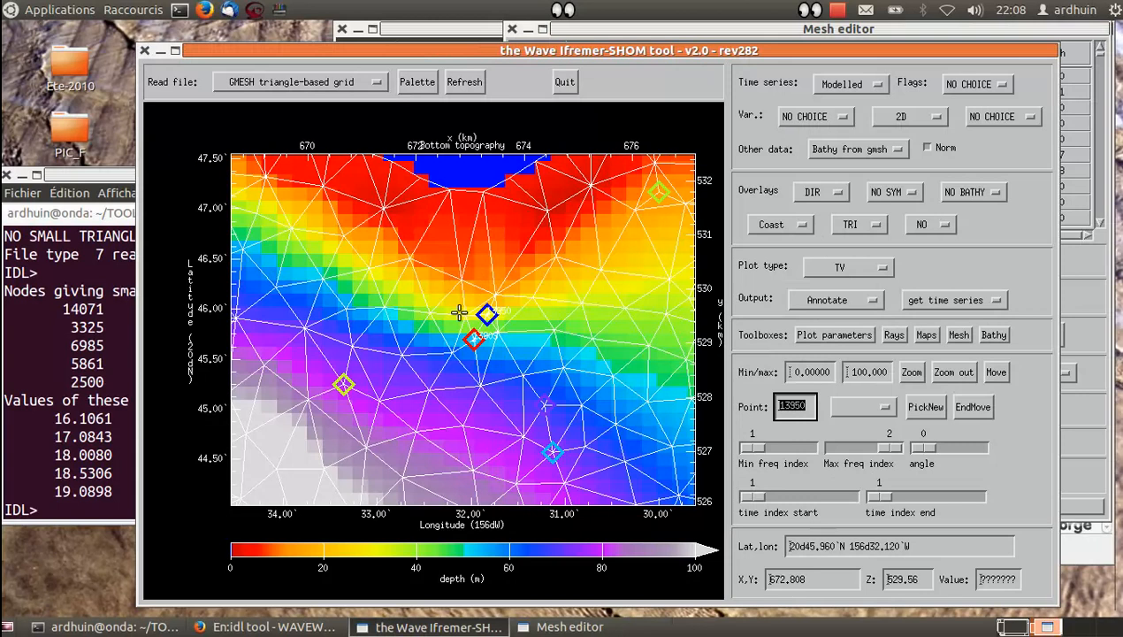
left_click(511, 334)
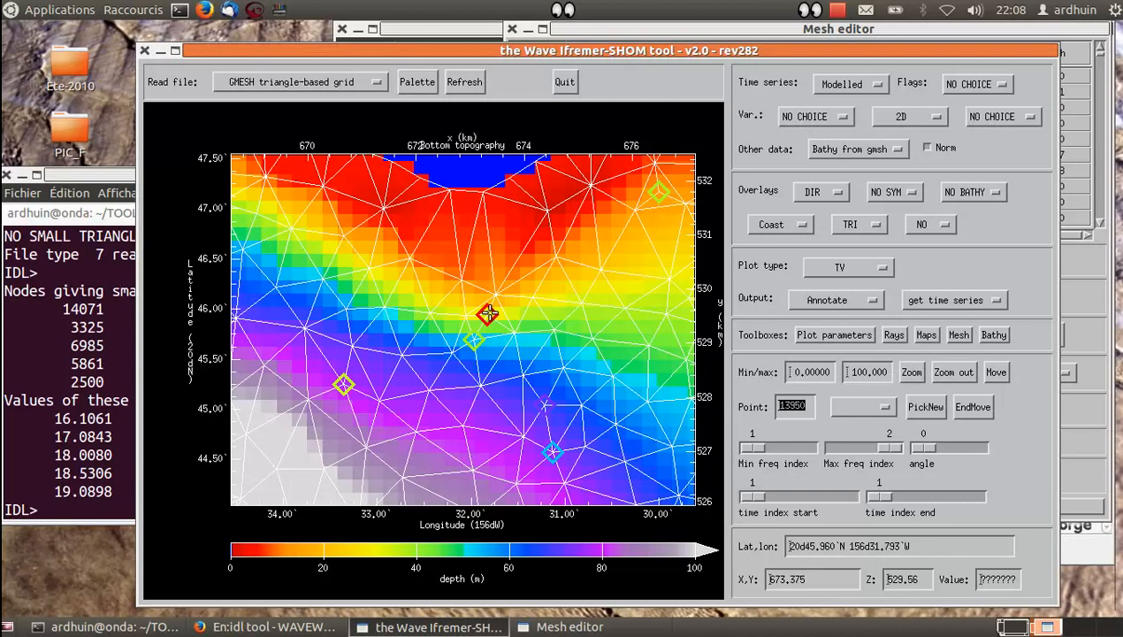
Check the earlier time step list in the terminal, and update the model timesteps for the edited mesh.
left_click(112, 226)
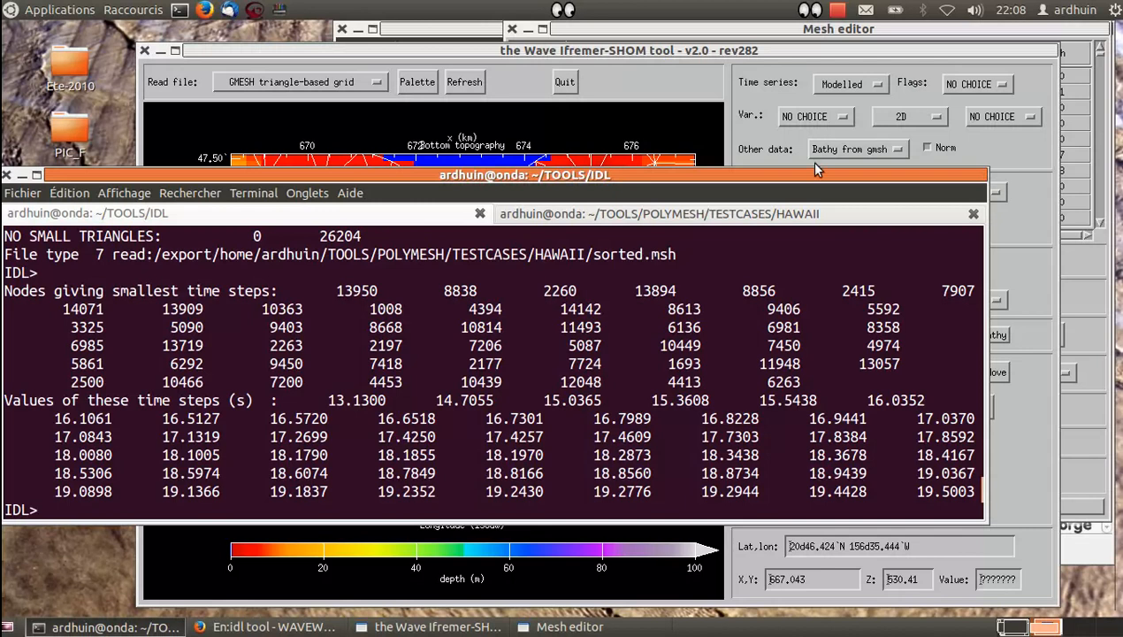
left_click(986, 58)
left_click(1086, 247)
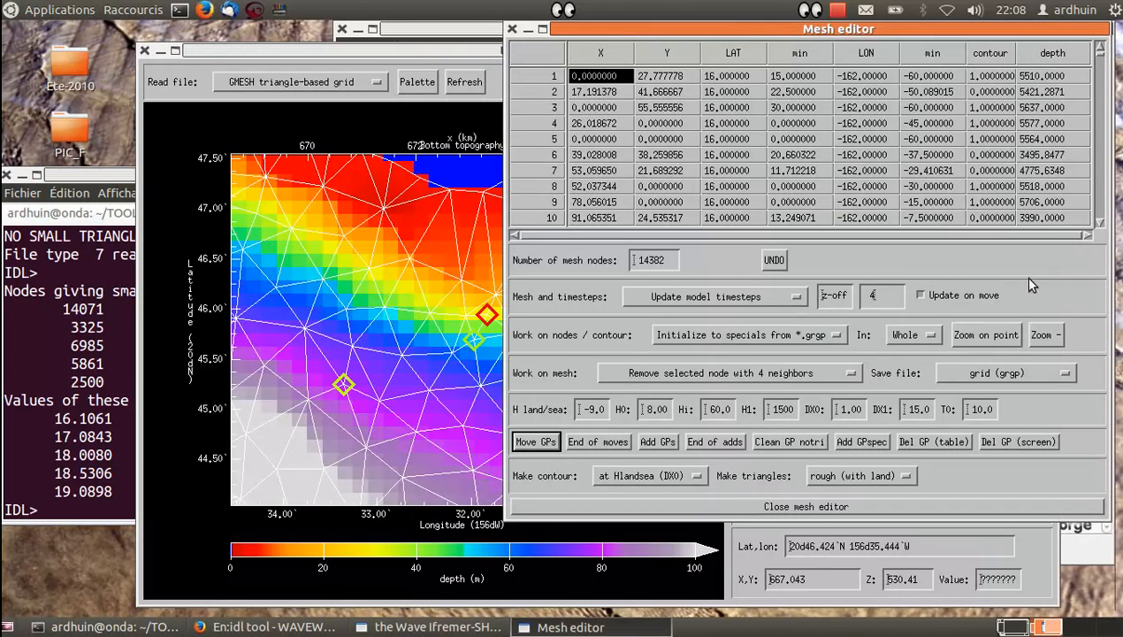
left_click(769, 298)
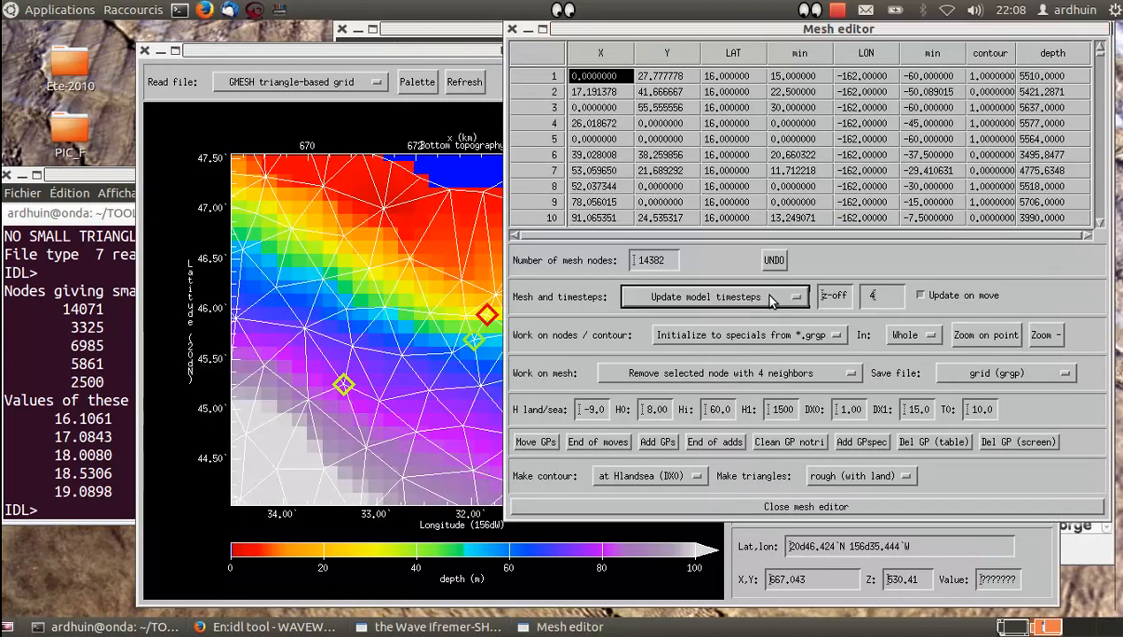
Examine the updated smallest time steps in the IDL terminal, highlighting the first listed node number and its time step value.
left_click(99, 176)
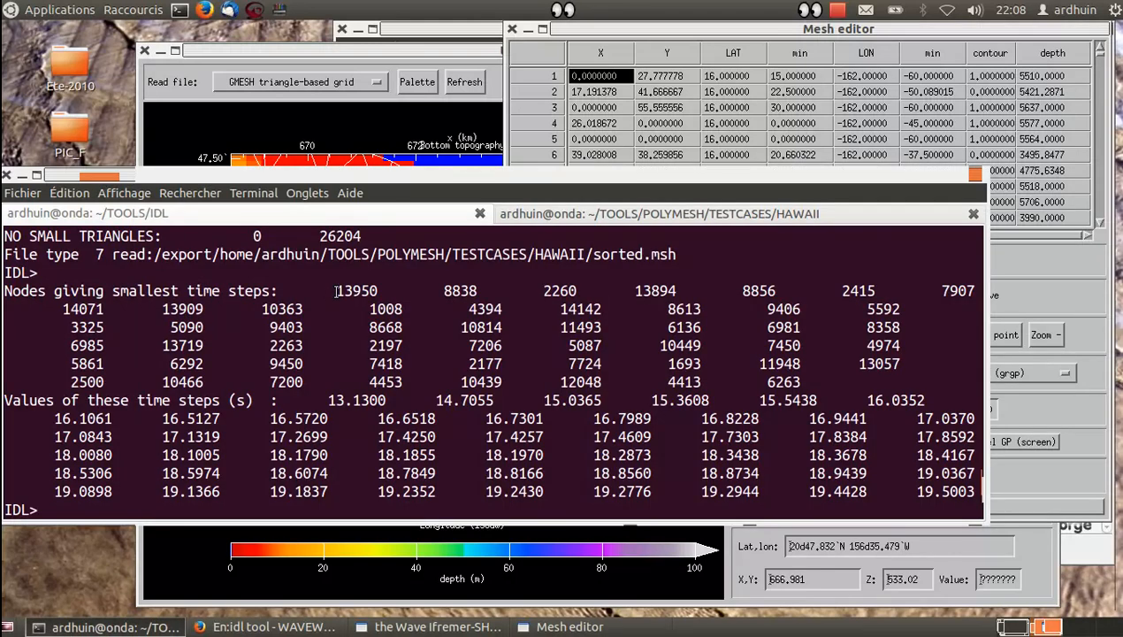
scroll(336, 291, "down", 4)
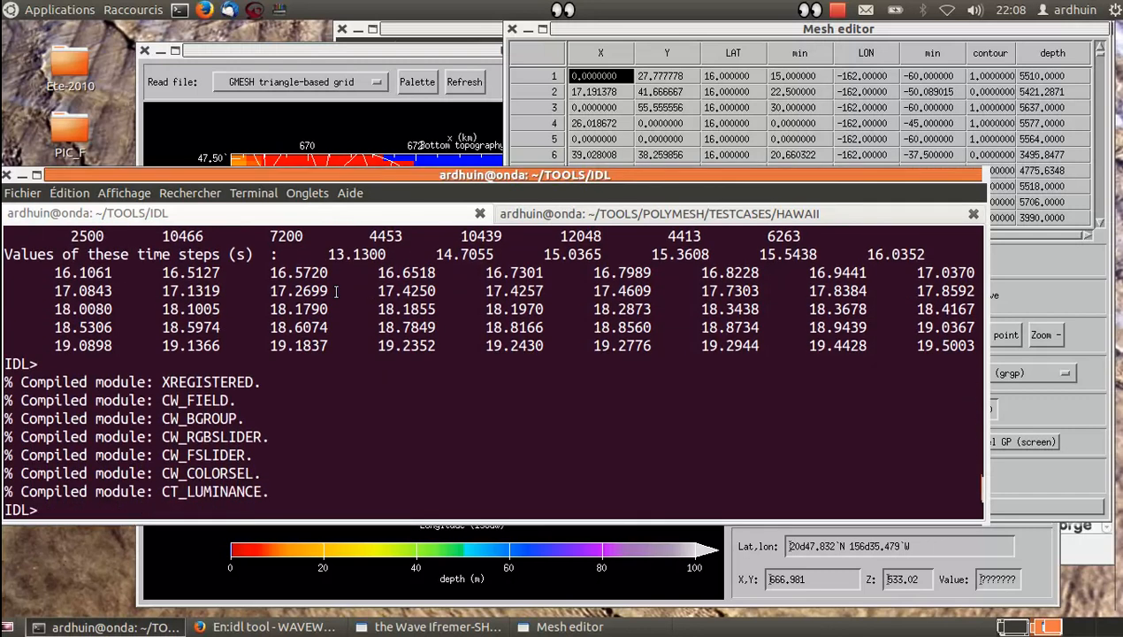
scroll(880, 441, "down", 7)
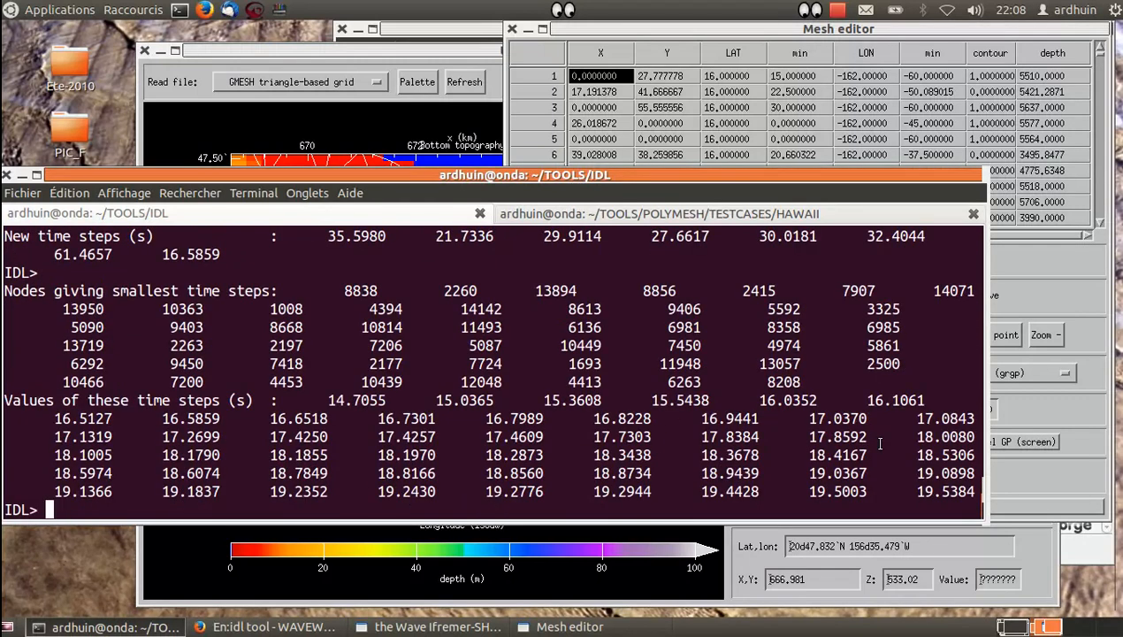
left_click_drag(337, 291, 374, 291)
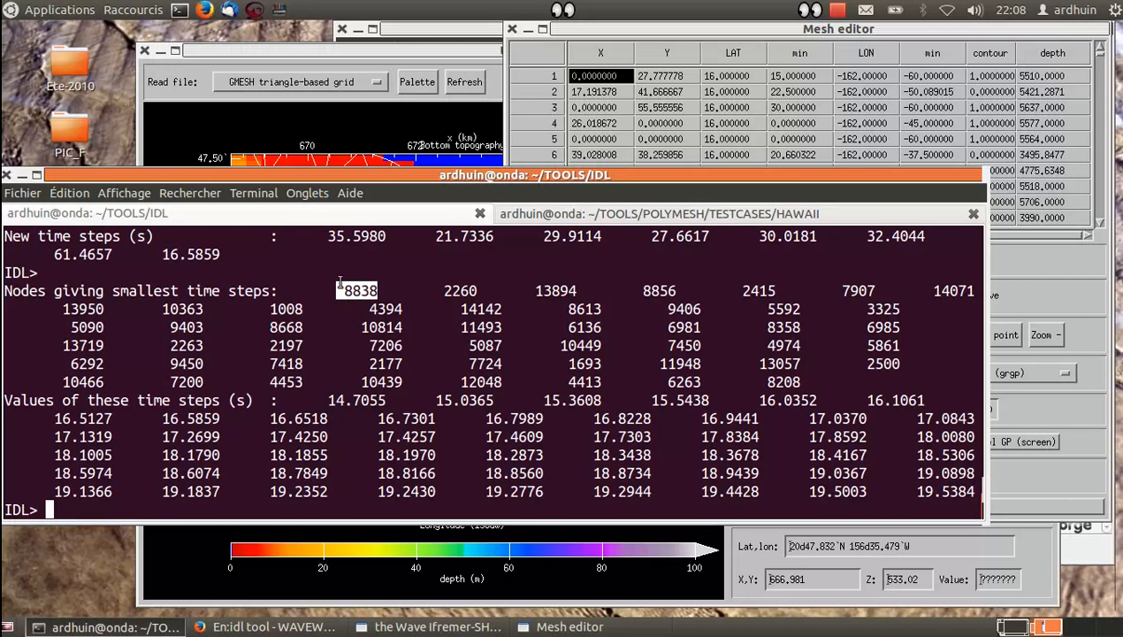
left_click_drag(328, 400, 381, 401)
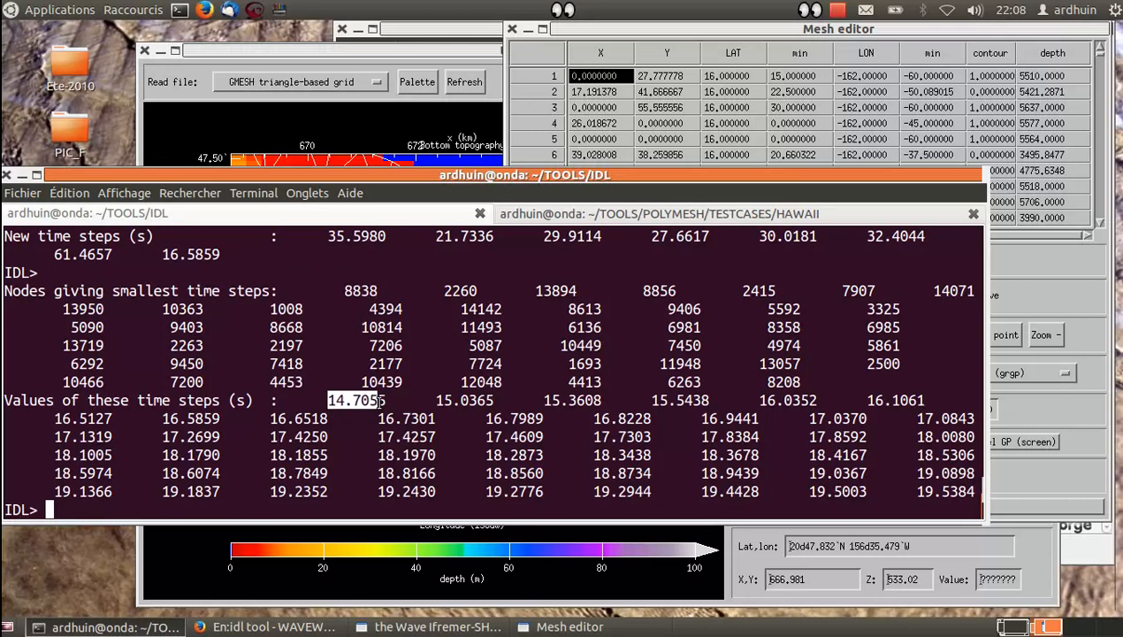
Zoom the bottom topography map in more closely around the moved node 13950 and its neighboring triangles.
left_click(391, 55)
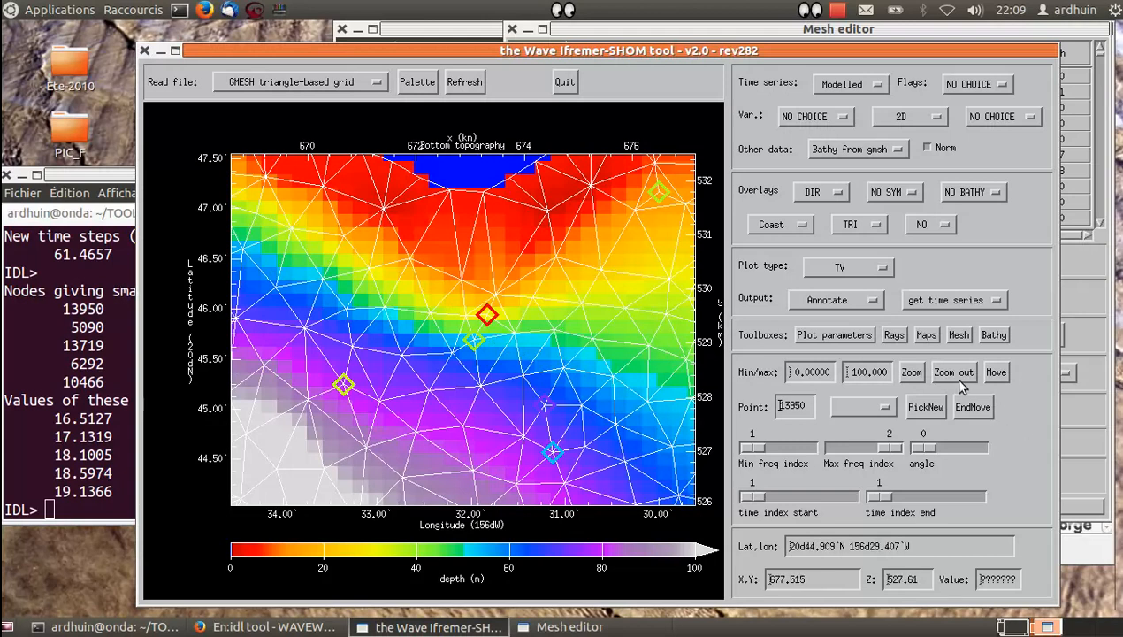
left_click(915, 374)
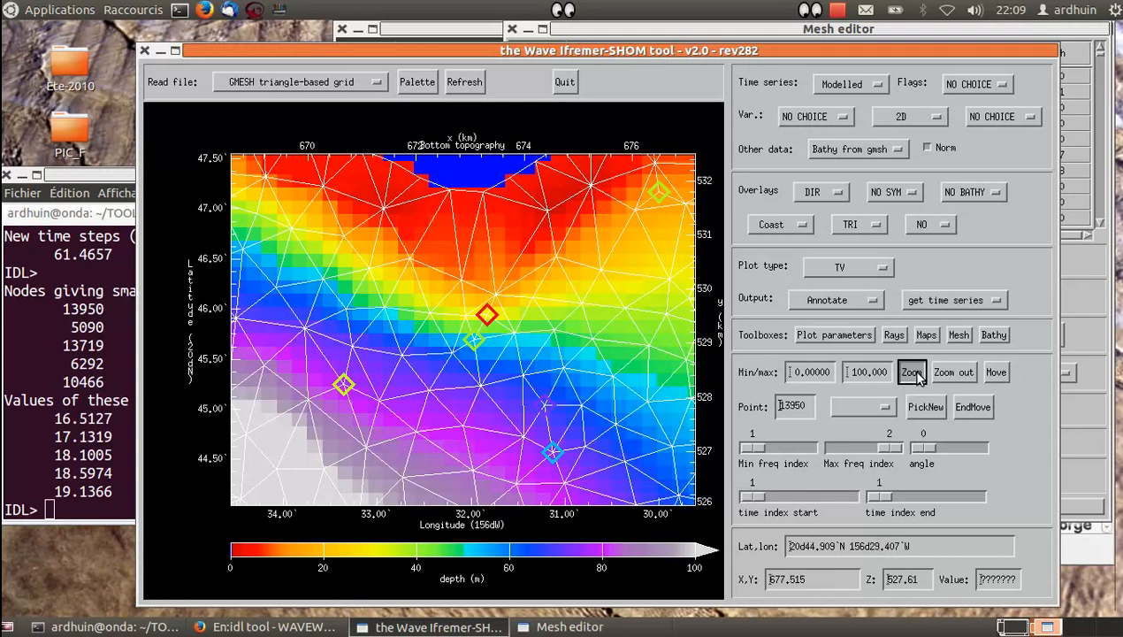
left_click(488, 331)
left_click(450, 317)
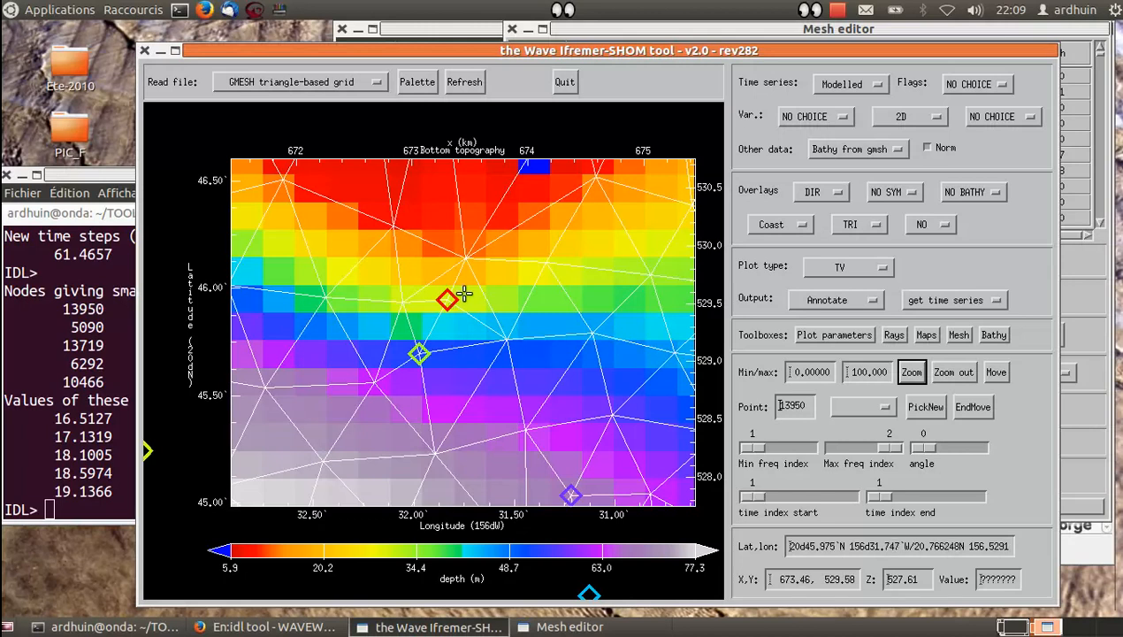
Pick node 13950 on the bottom topography map, remove it as a selected node with 4 neighbors, and refresh the map.
left_click(722, 27)
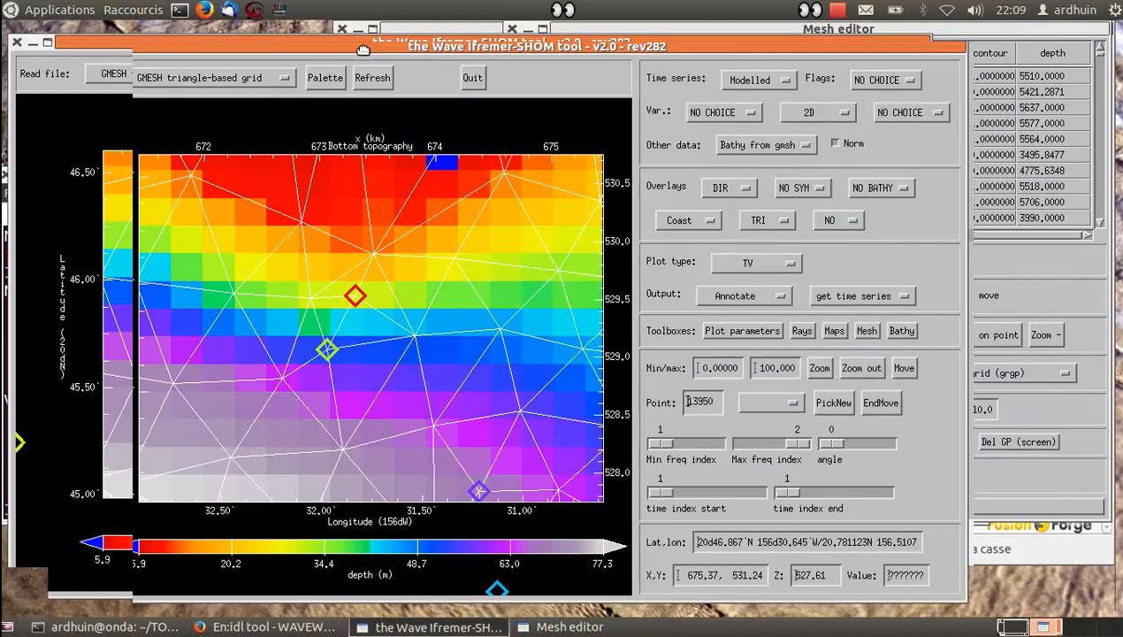
left_click(449, 53)
left_click(1031, 254)
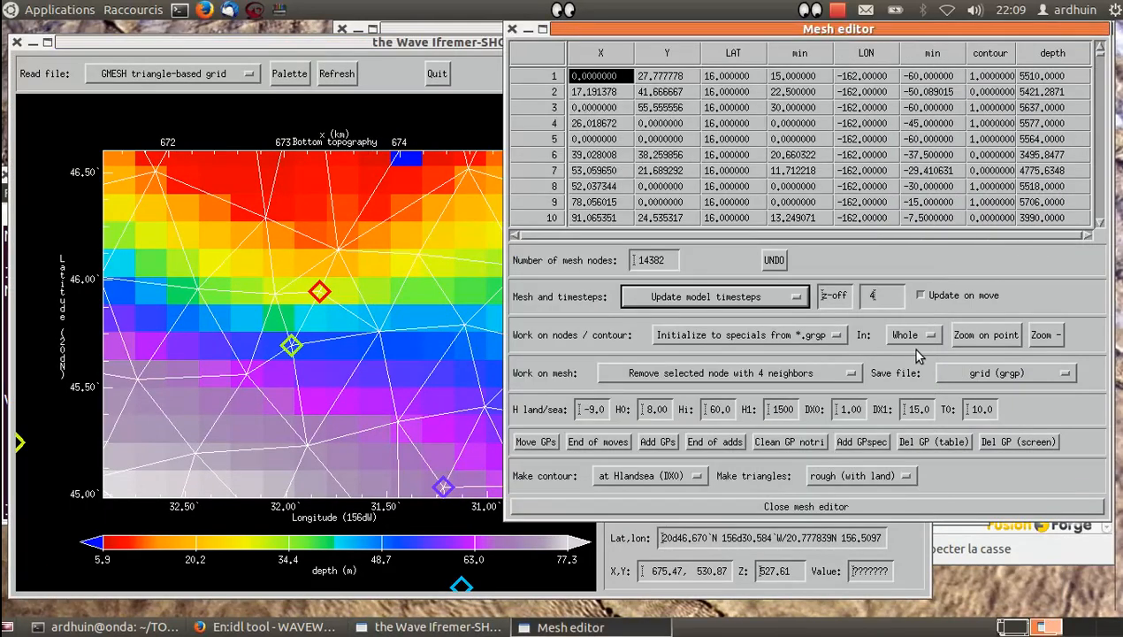
left_click(471, 44)
left_click(797, 397)
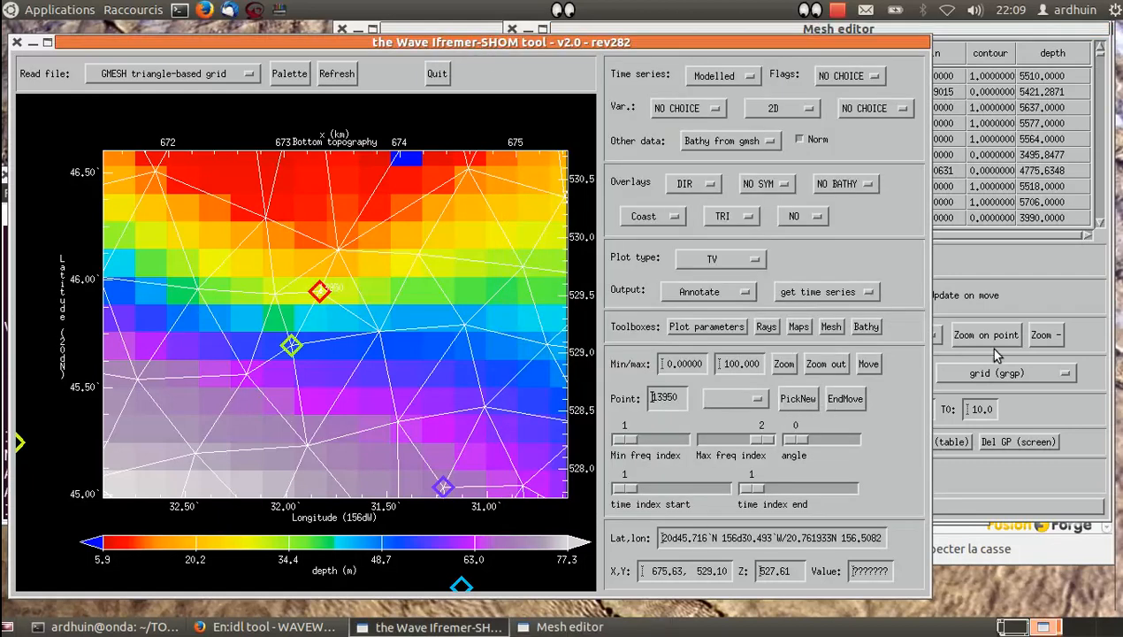
left_click(1047, 296)
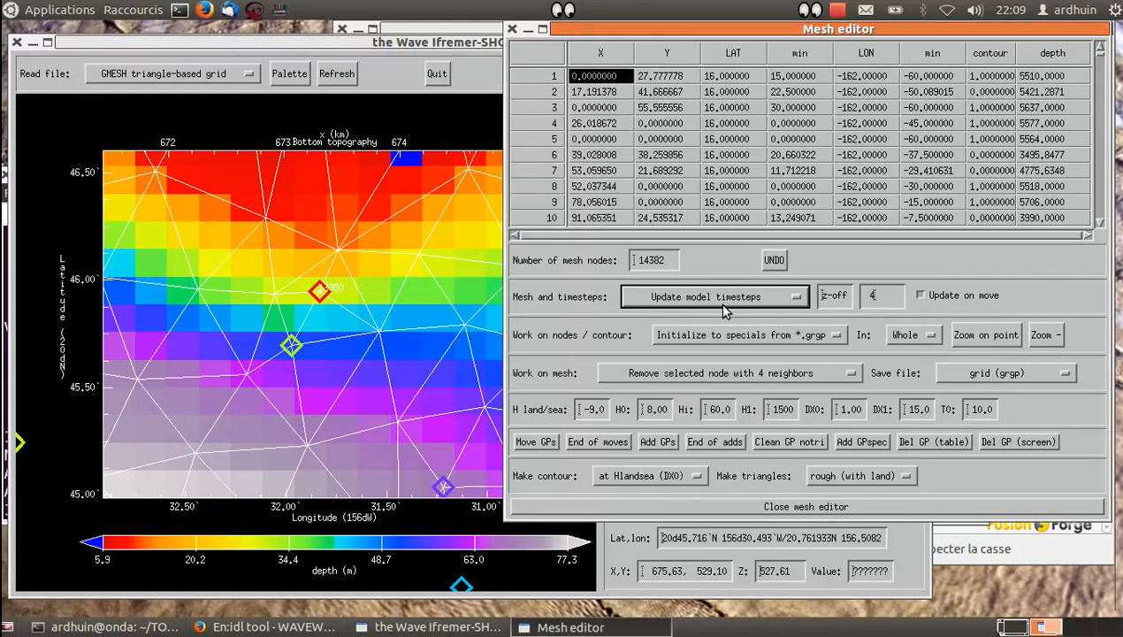
left_click(725, 374)
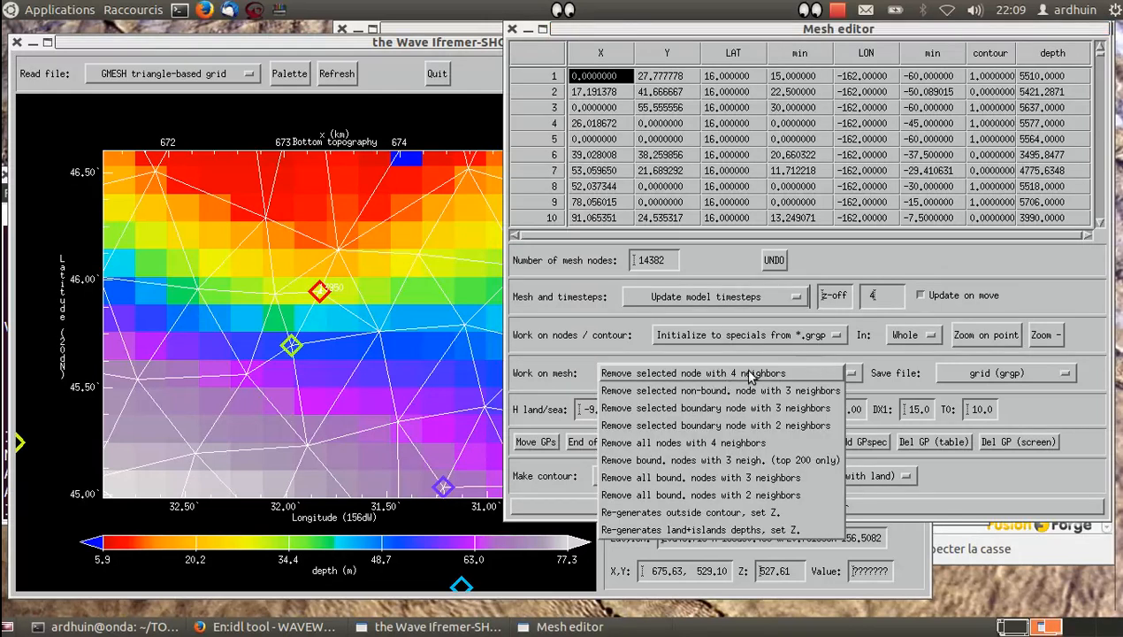
left_click(750, 374)
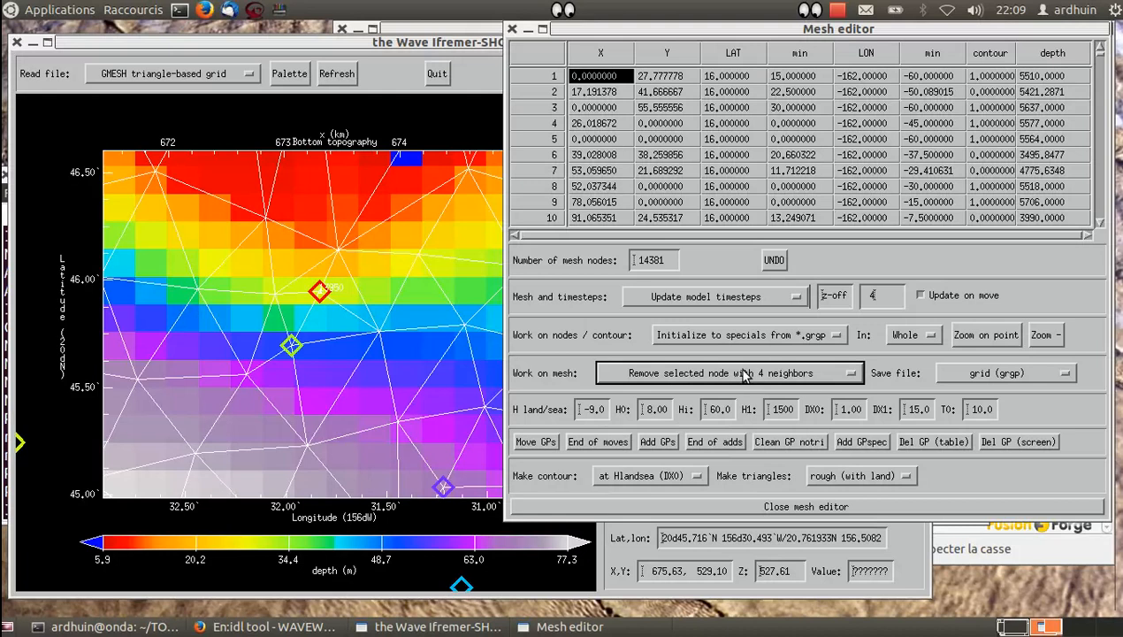
left_click(335, 75)
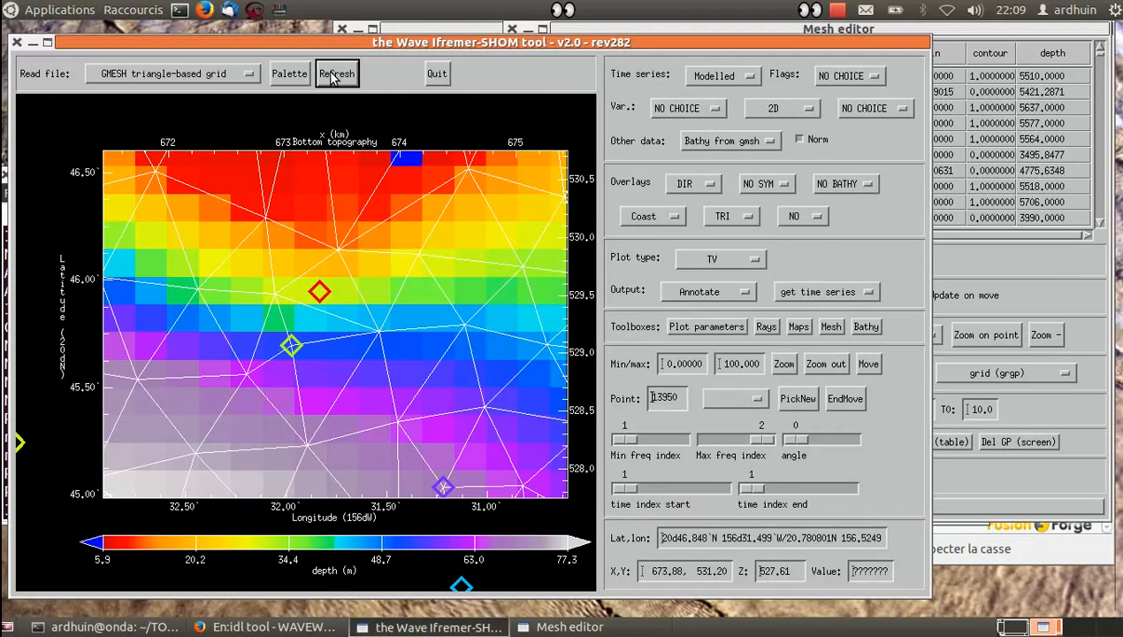
Update the model timesteps for the reduced mesh and refresh the markers on the bottom topography map.
left_click(1046, 289)
left_click(716, 299)
left_click(716, 299)
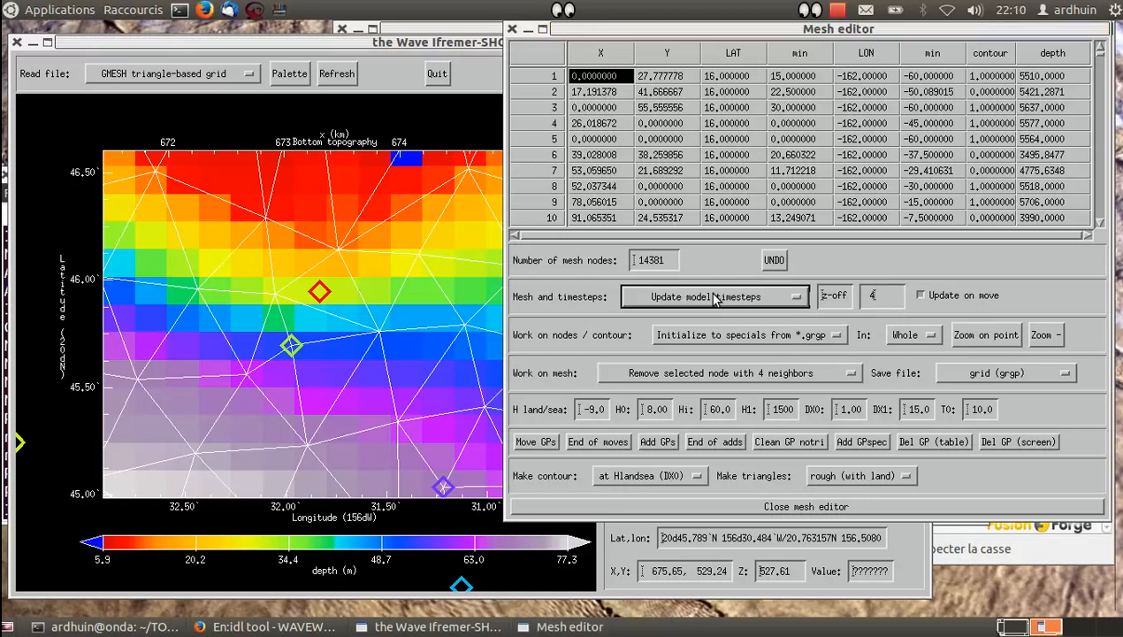
left_click(343, 76)
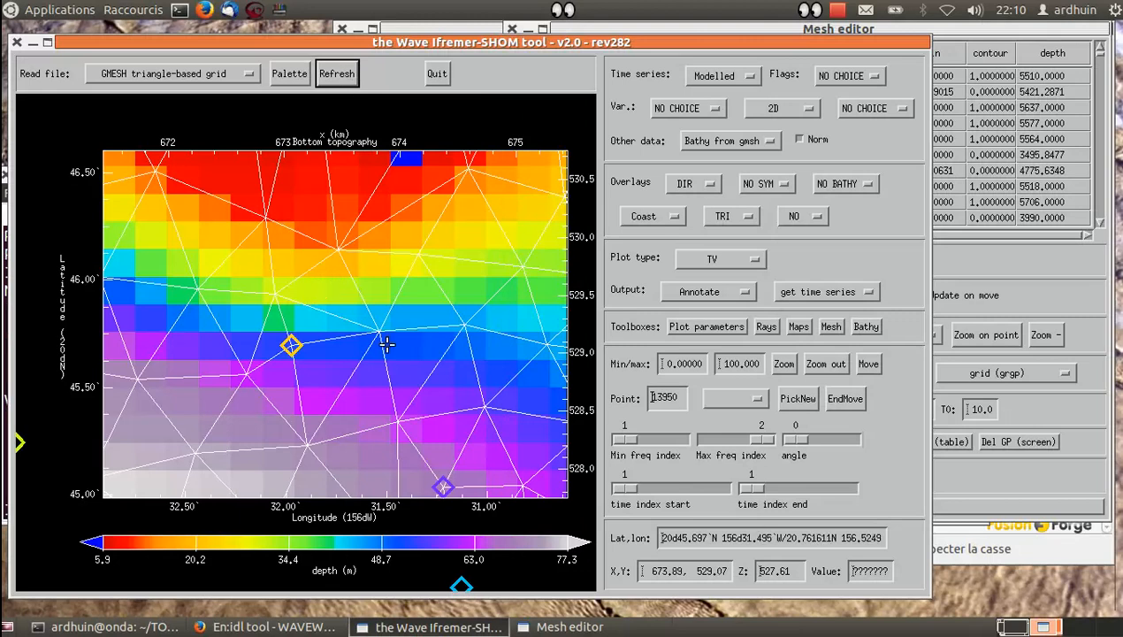
Locate the two marked nodes off the island's eastern tip near 21°17.5' N, 157°36.5' W, and remove all mesh nodes with 4 neighbors.
left_click(825, 364)
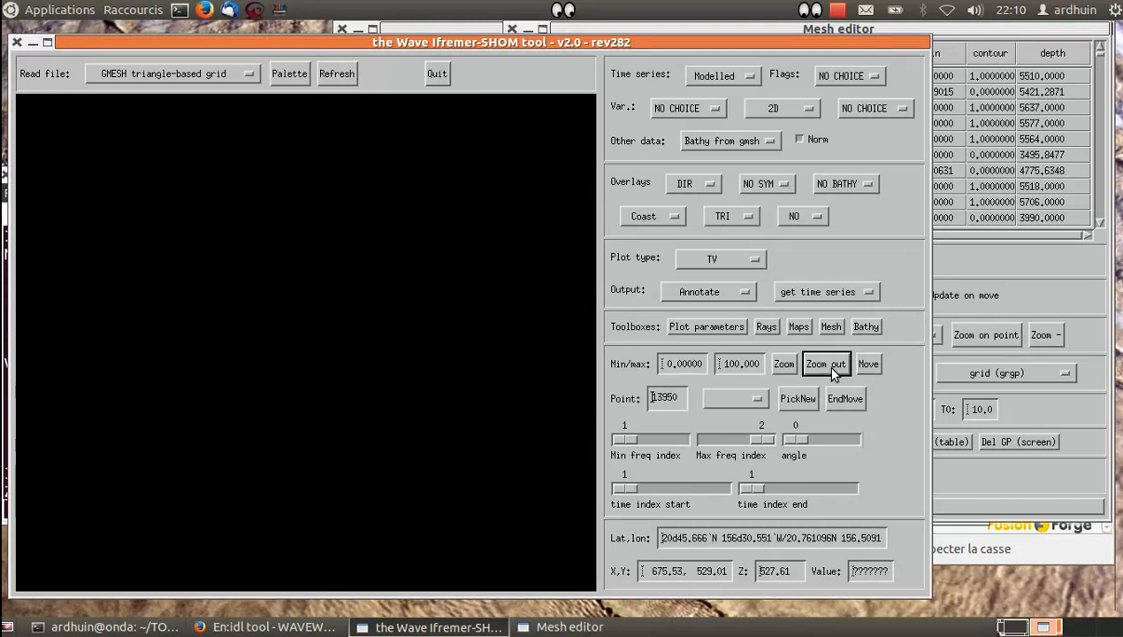
left_click(785, 366)
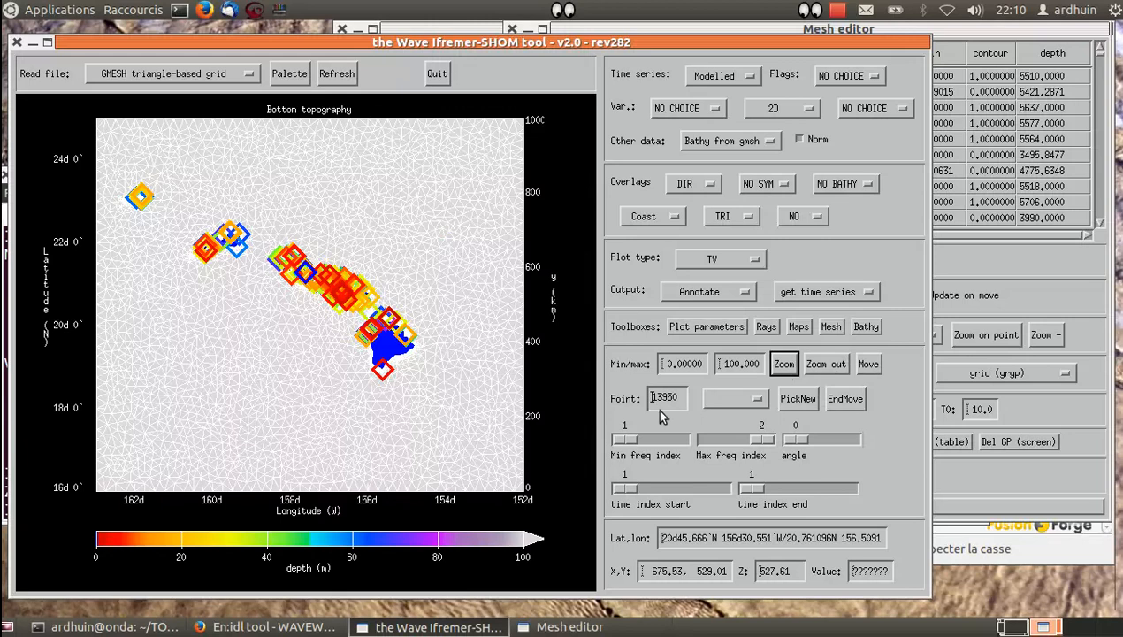
left_click_drag(293, 261, 310, 278)
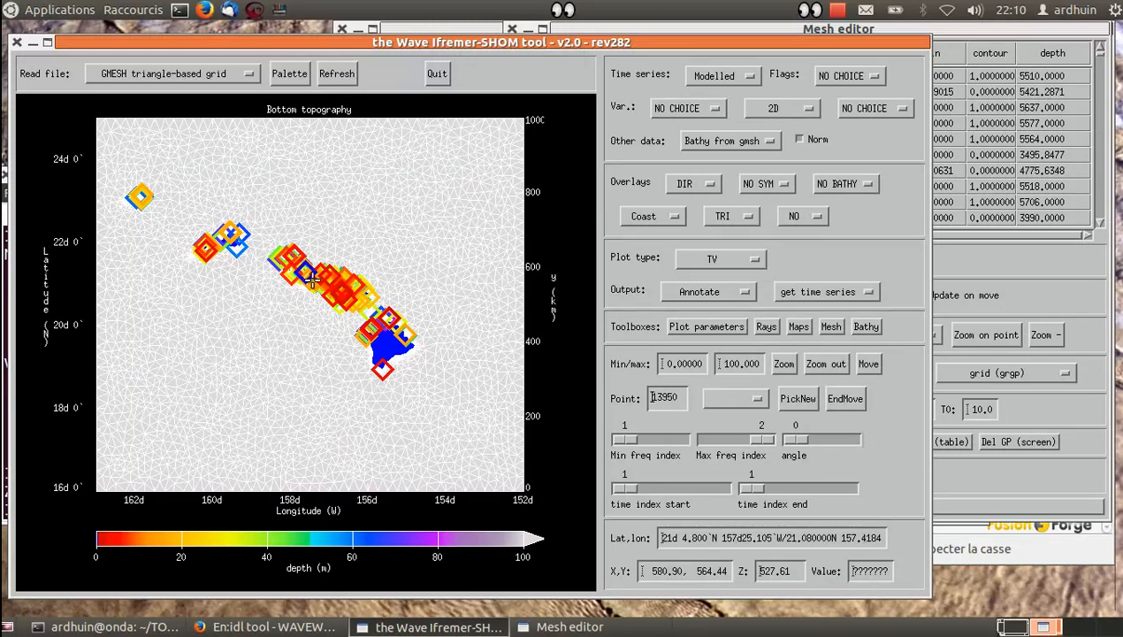
left_click(779, 363)
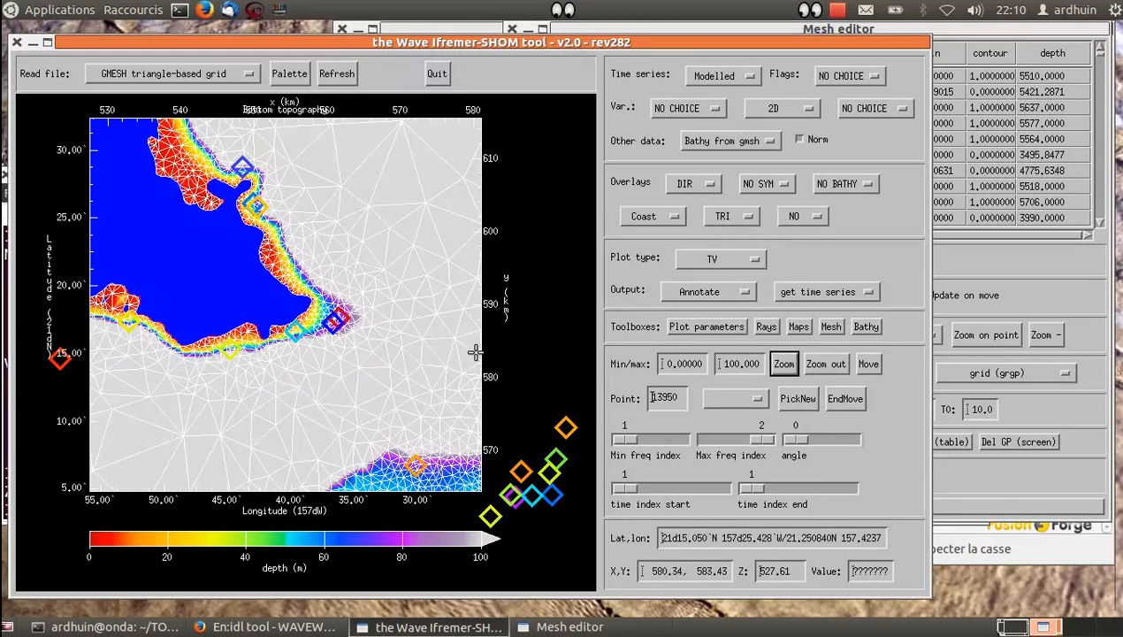
left_click_drag(322, 305, 346, 331)
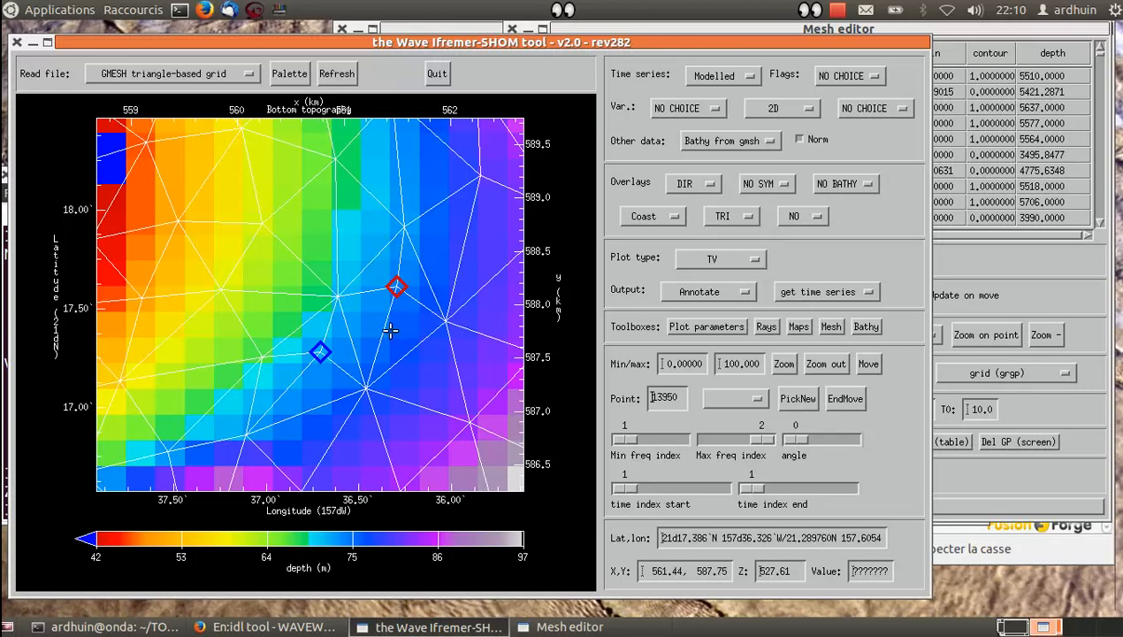
left_click(1055, 268)
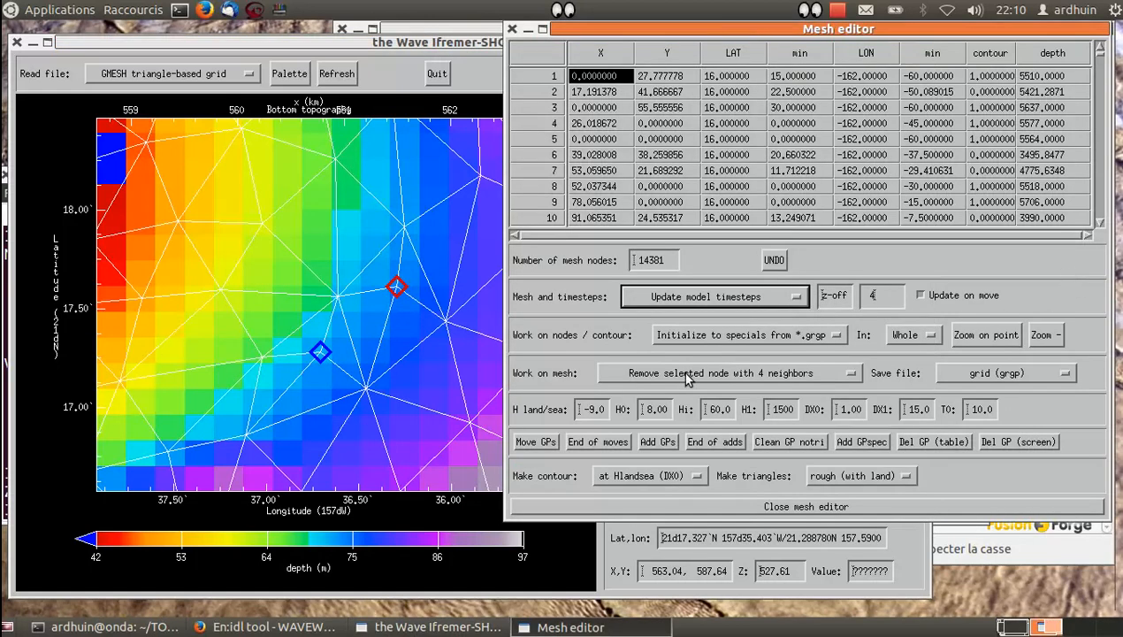
left_click(737, 375)
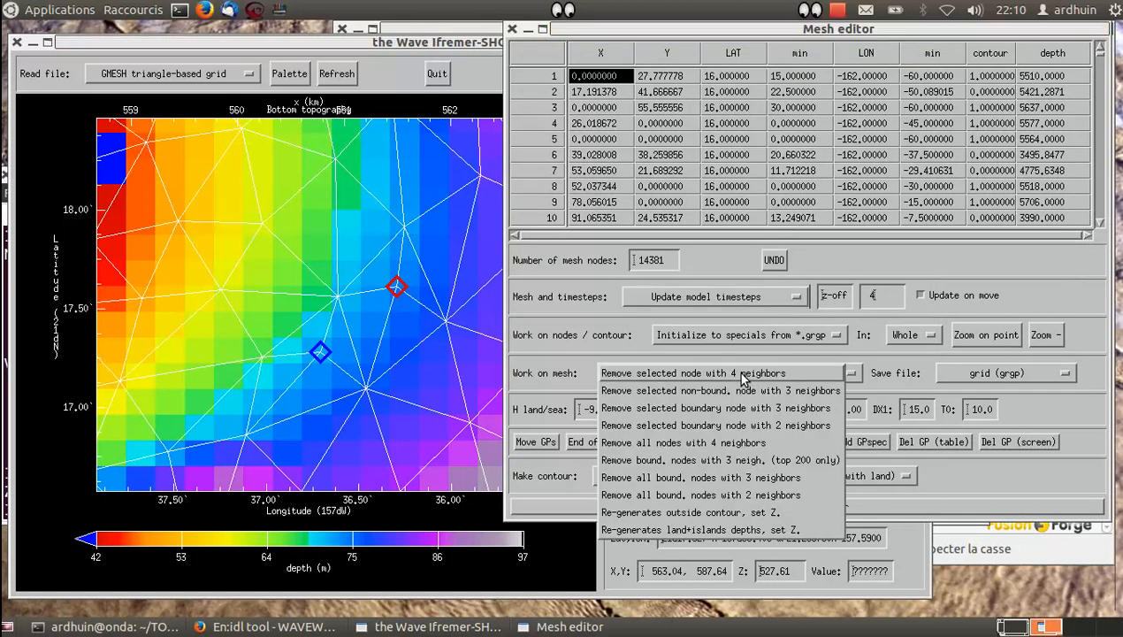
left_click(737, 443)
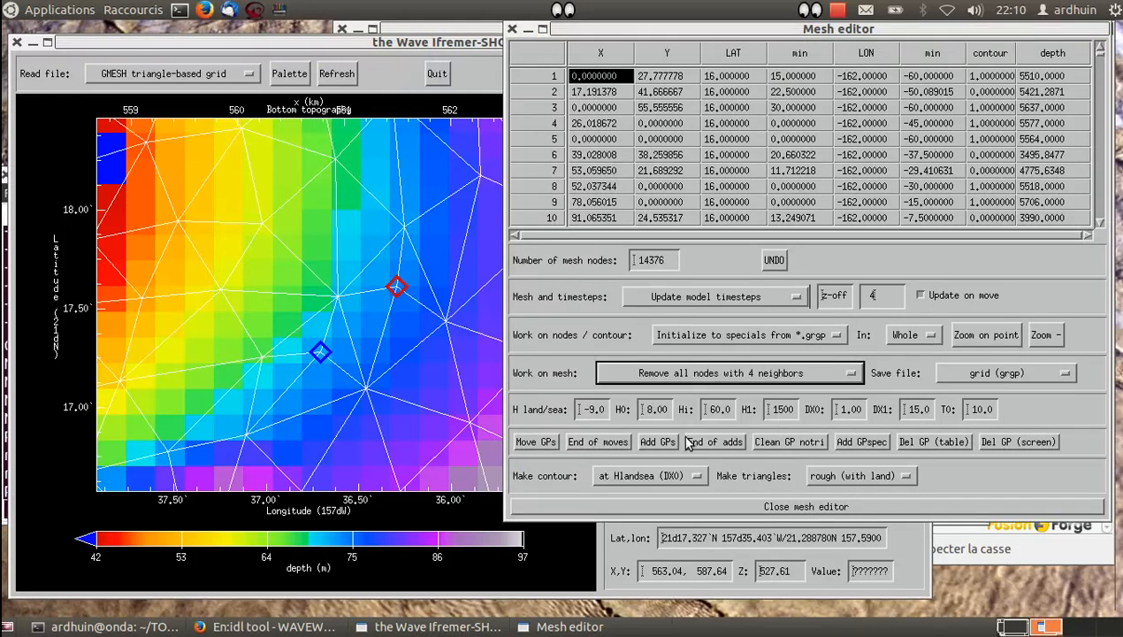
Check the progress of the node removal in the IDL terminal, and refresh the bottom topography map.
left_click_drag(283, 42, 458, 29)
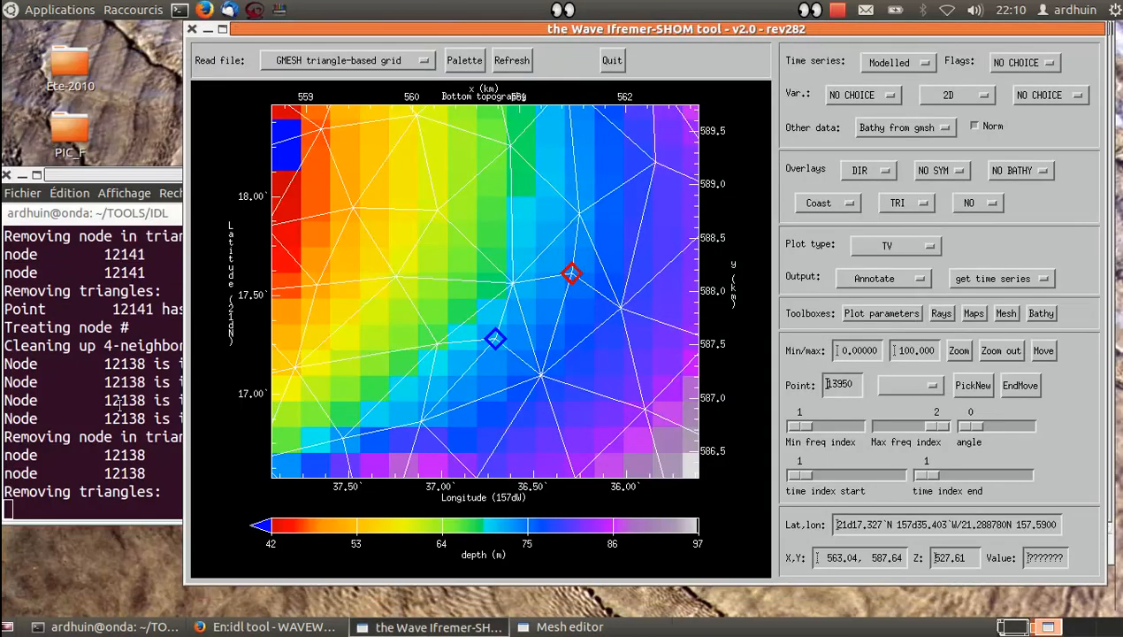
left_click(104, 433)
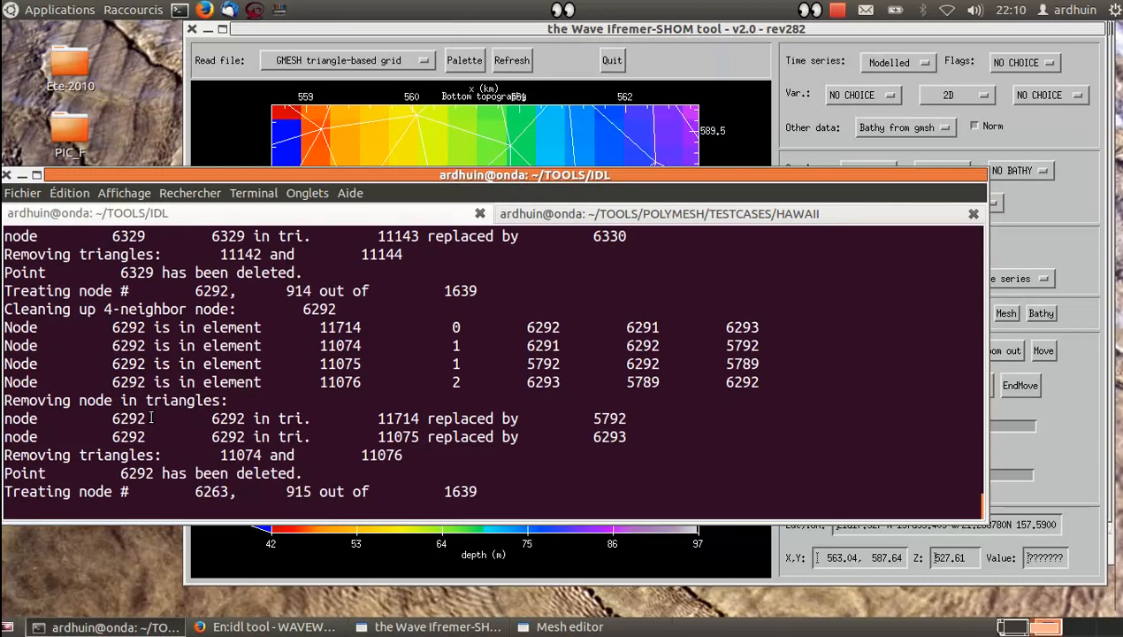
left_click(397, 32)
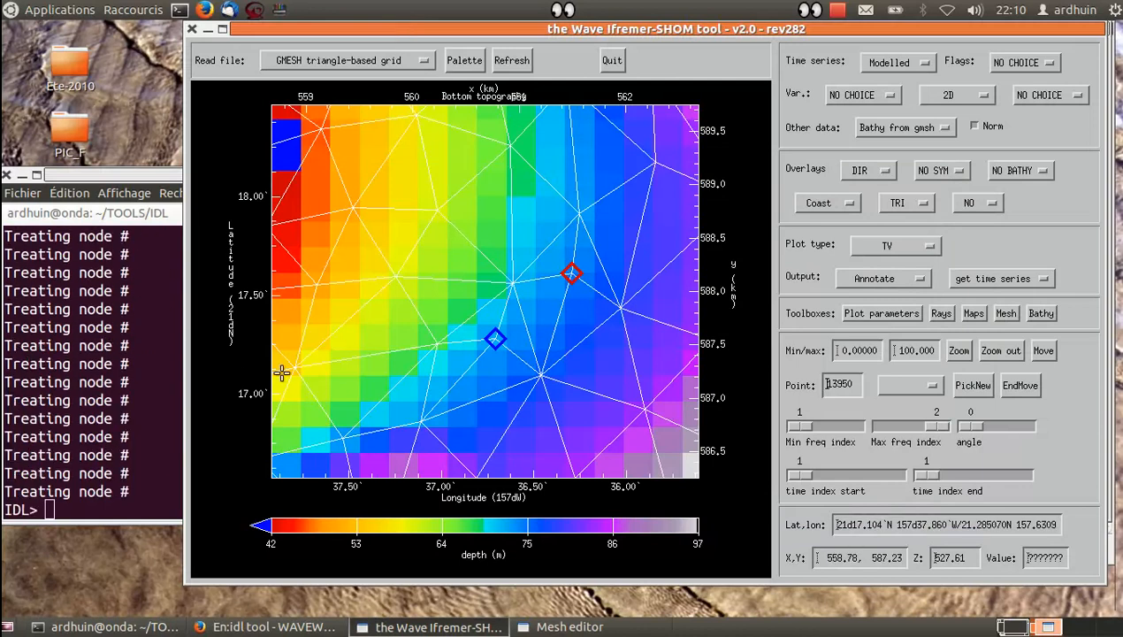
left_click(513, 62)
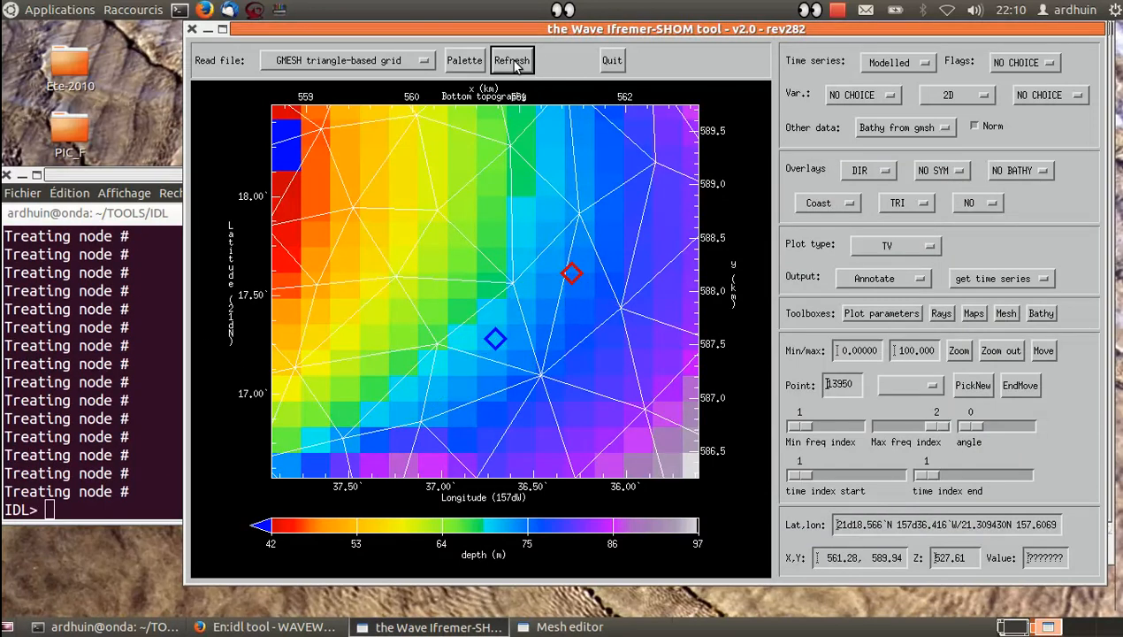
Update the model timesteps for the cleaned mesh, and highlight the first listed time step value in the IDL terminal.
left_click_drag(999, 34, 855, 33)
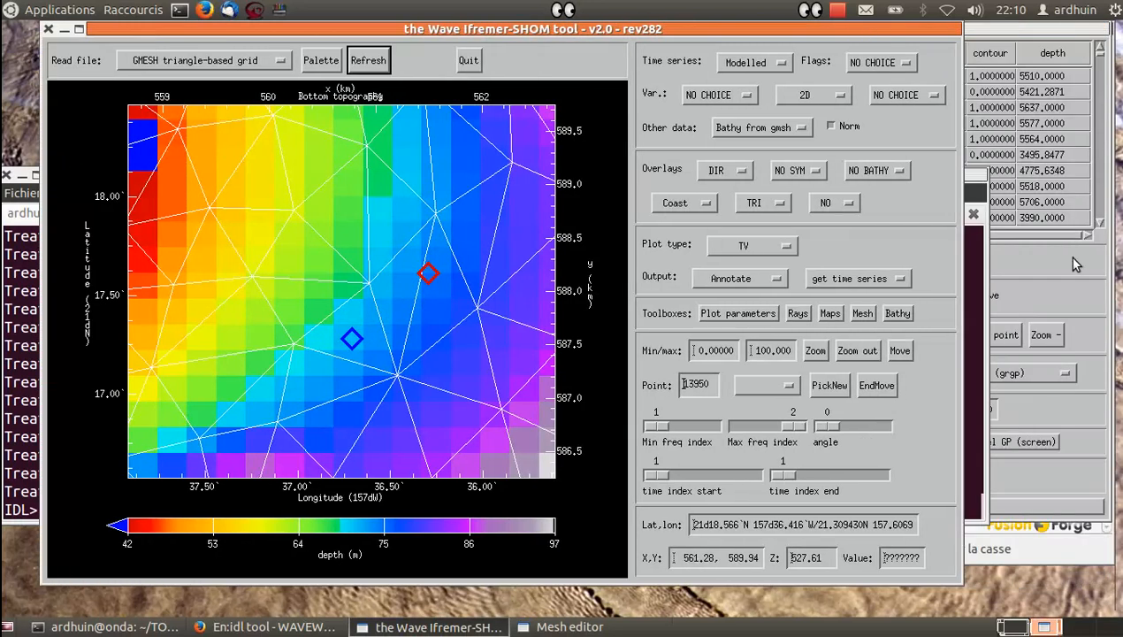
left_click(1089, 303)
left_click(715, 298)
left_click(707, 297)
left_click(15, 350)
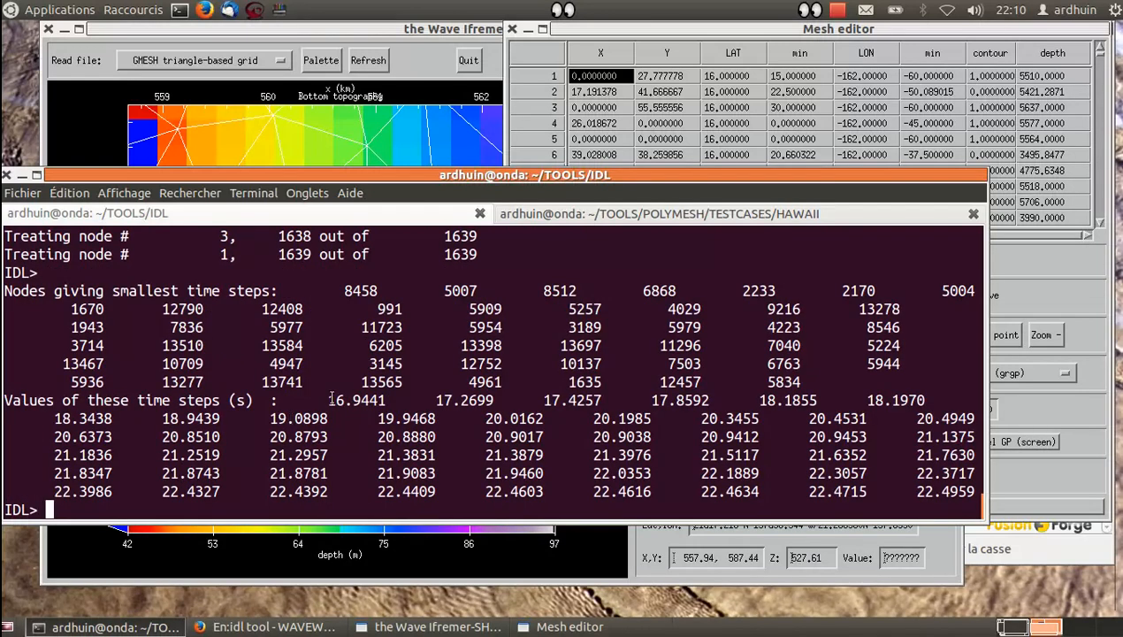
left_click_drag(331, 400, 376, 399)
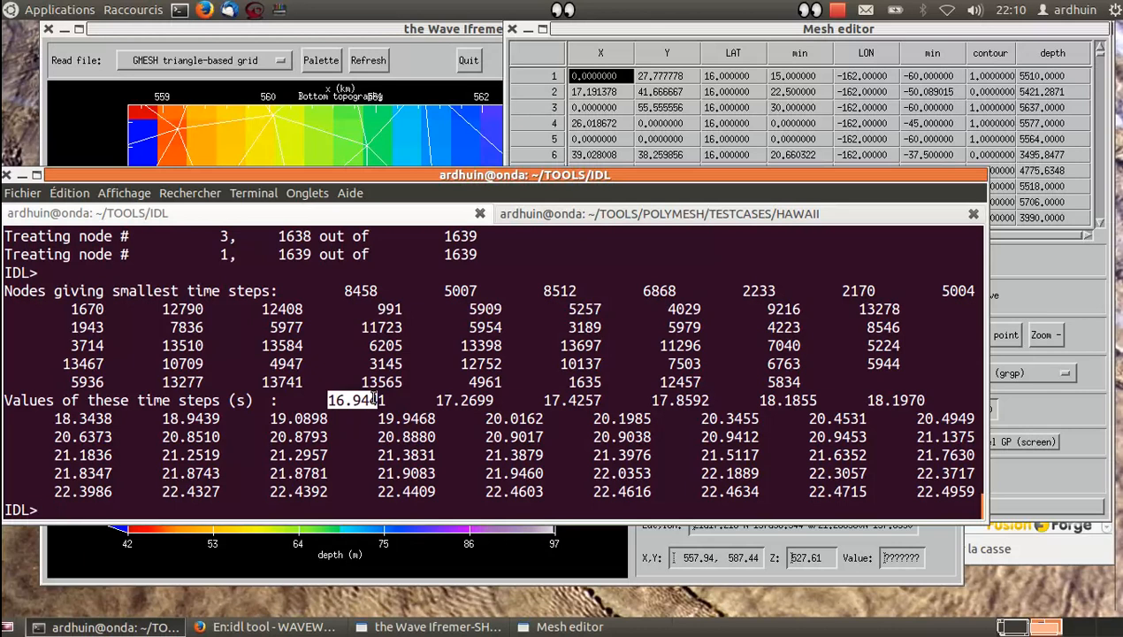
Refresh the map and locate the two marked nodes off the island's north coast near 21°14' N, 157°13' W.
left_click(439, 26)
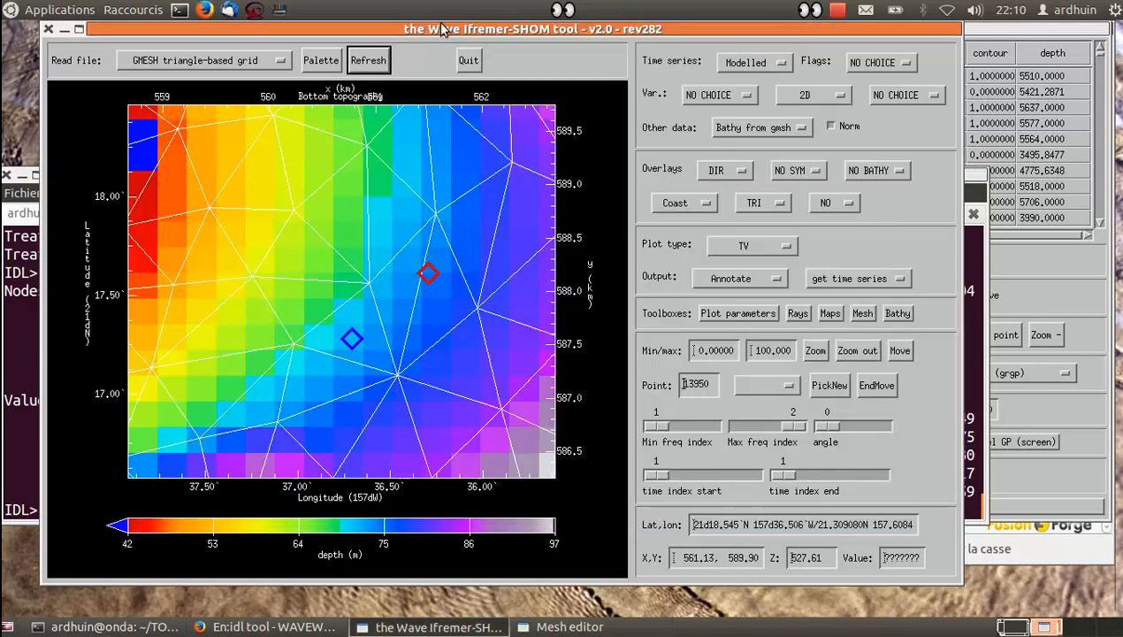
left_click(375, 59)
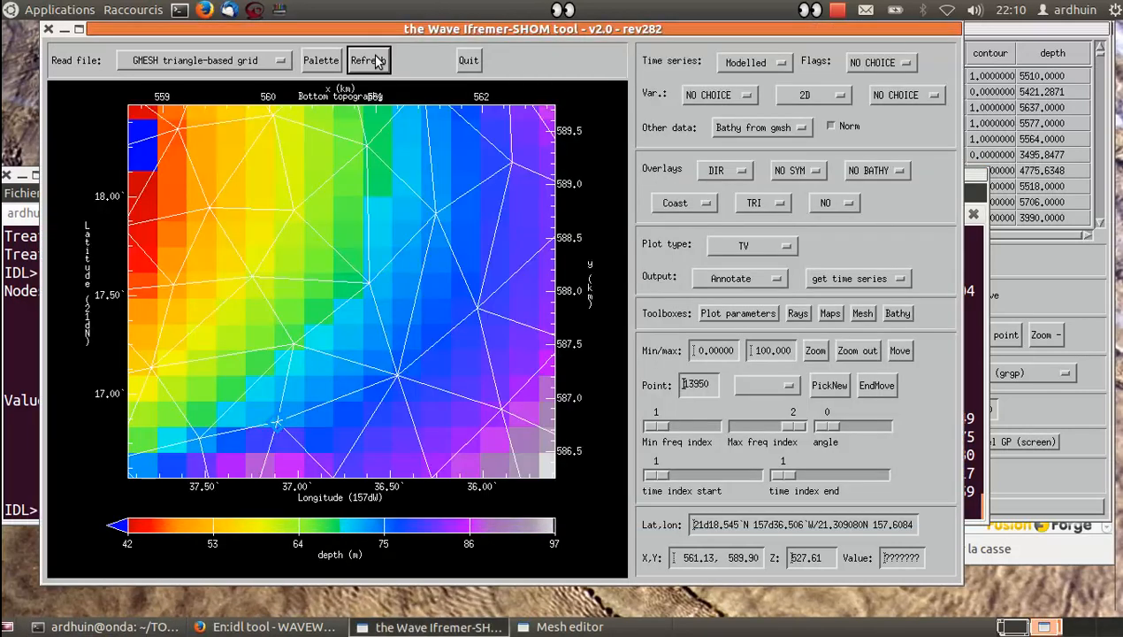
left_click(856, 351)
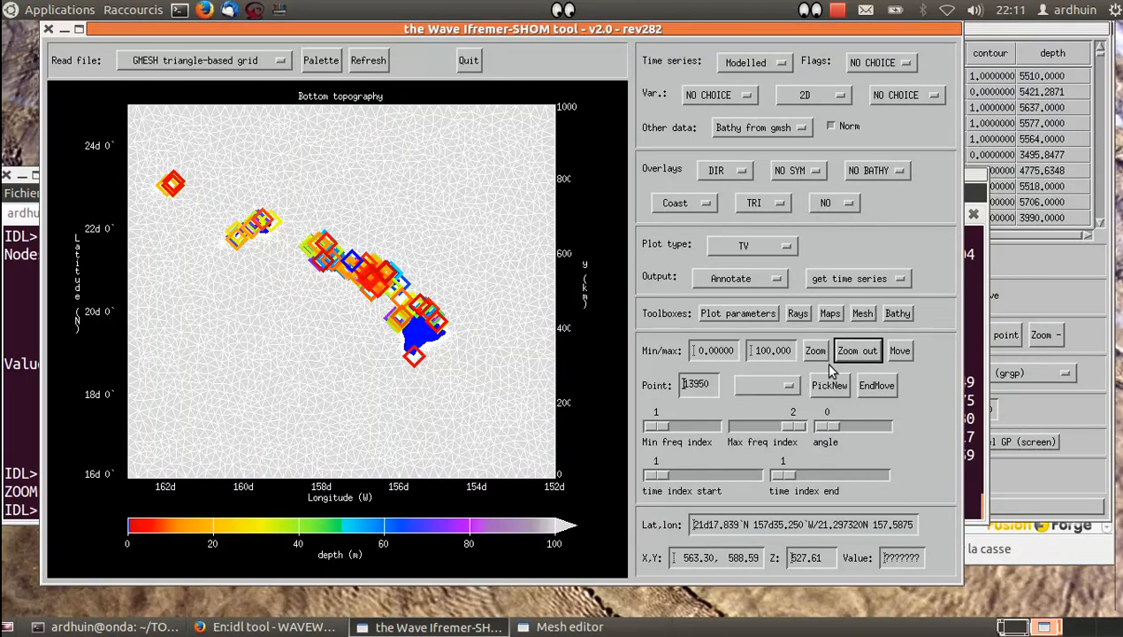
left_click_drag(342, 249, 359, 270)
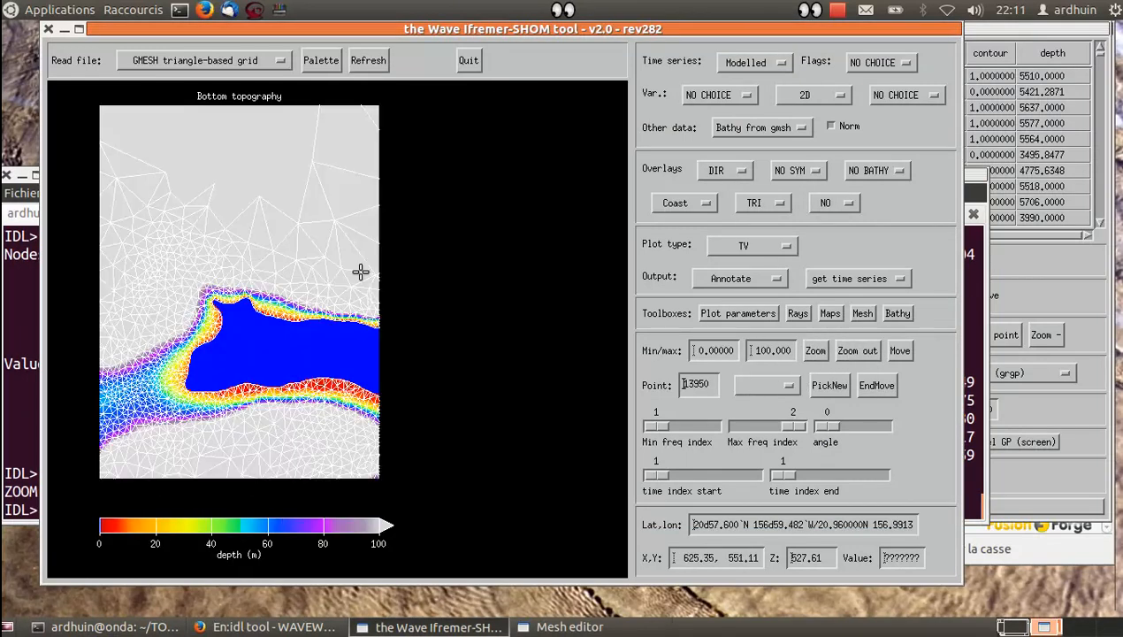
scroll(236, 290, "up", 4)
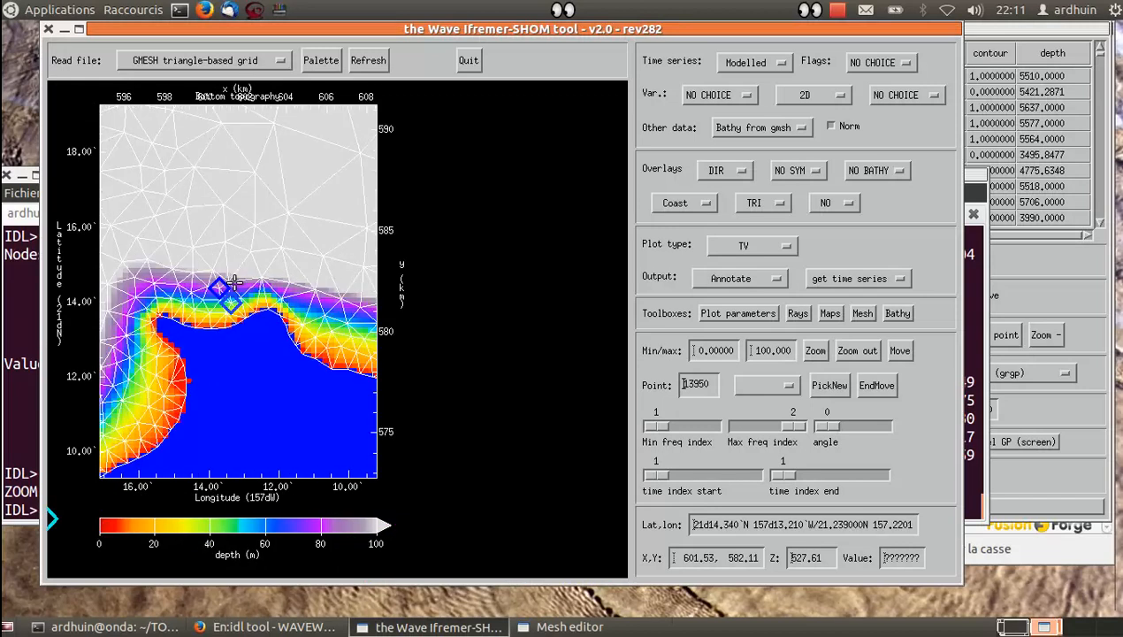
scroll(228, 289, "up", 3)
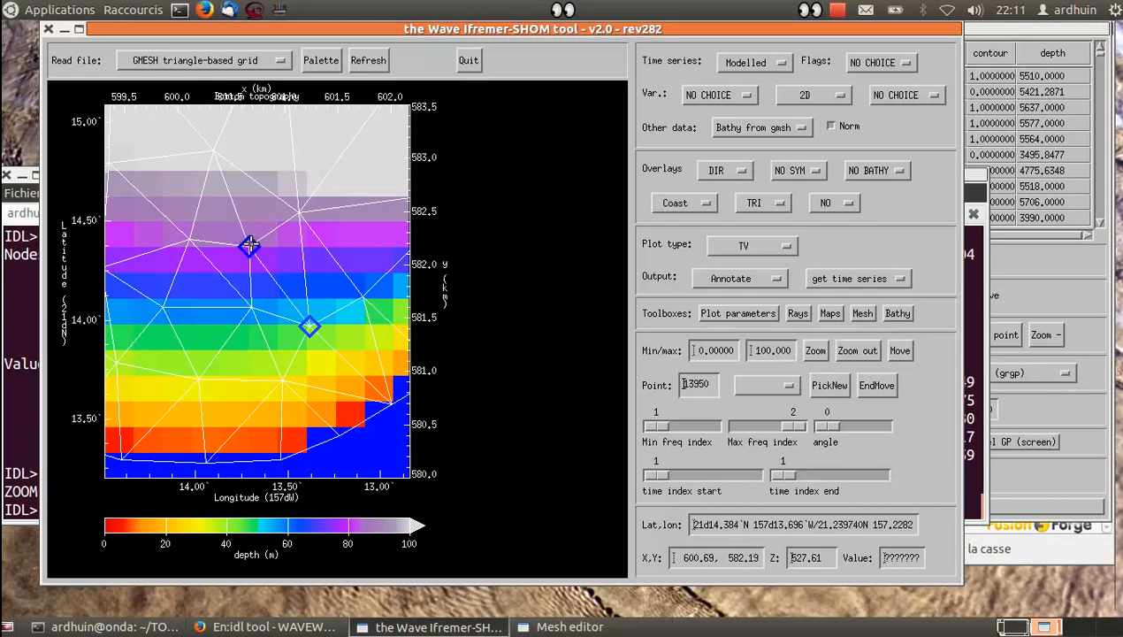
Use Move GPs to shift node 8458 slightly northeast and its neighbor 8457 farther east, and check their time steps in the terminal.
left_click(1036, 279)
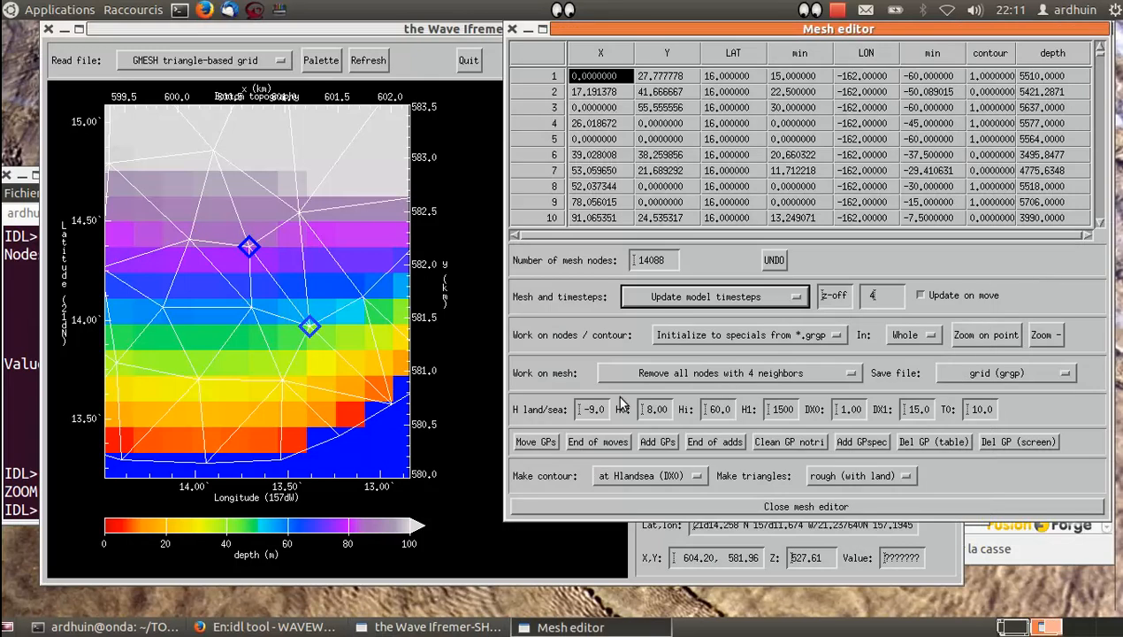
left_click(556, 441)
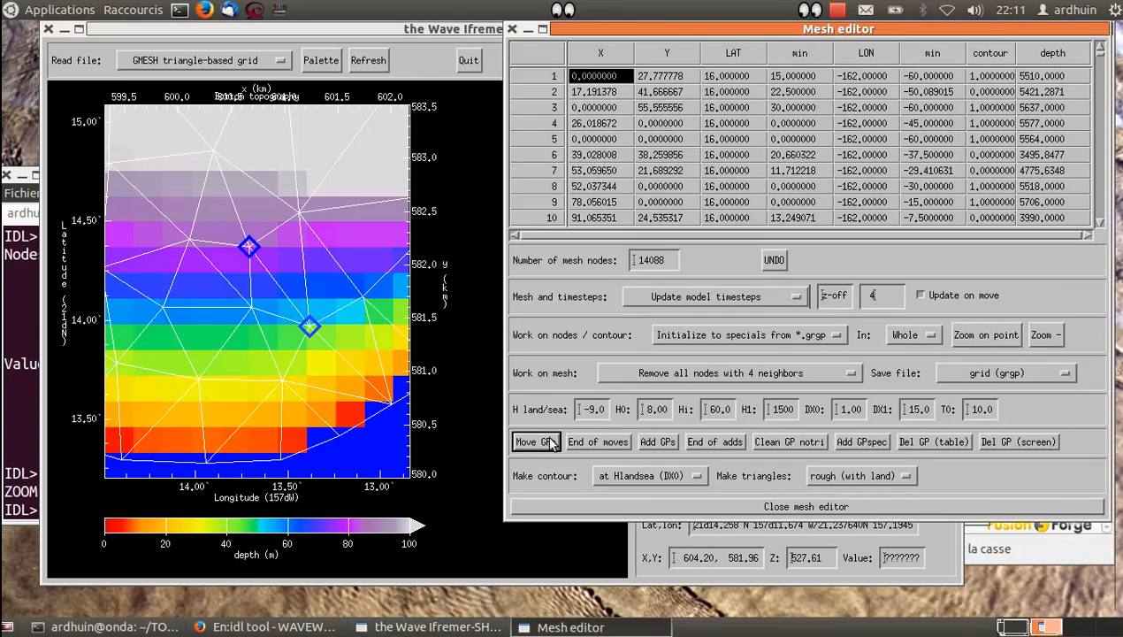
left_click(248, 245)
left_click(255, 241)
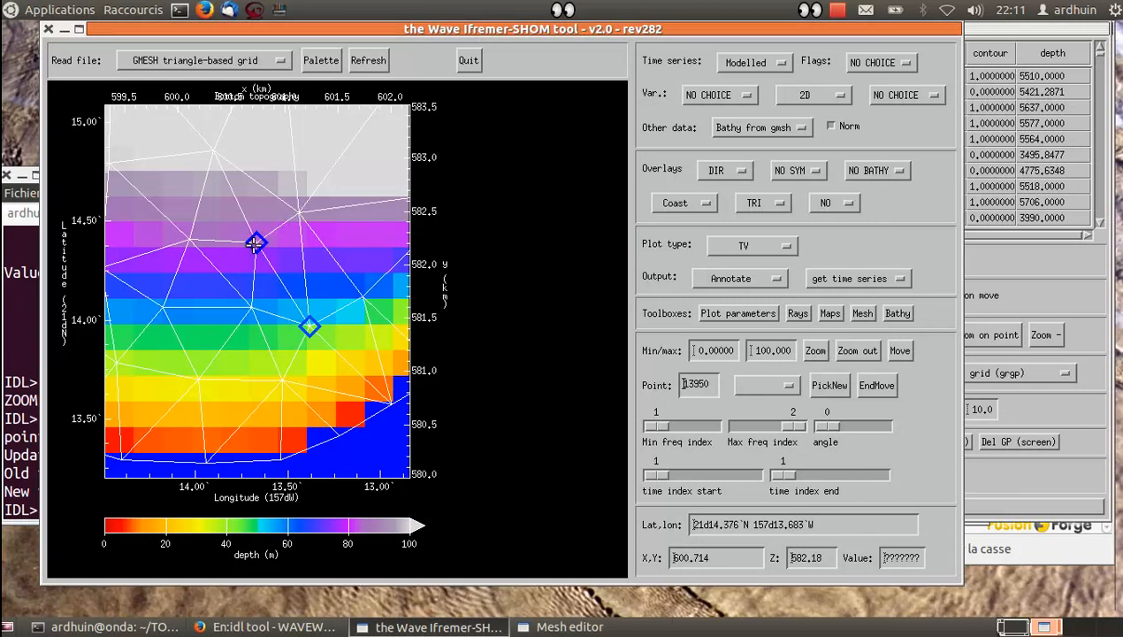
left_click(344, 208)
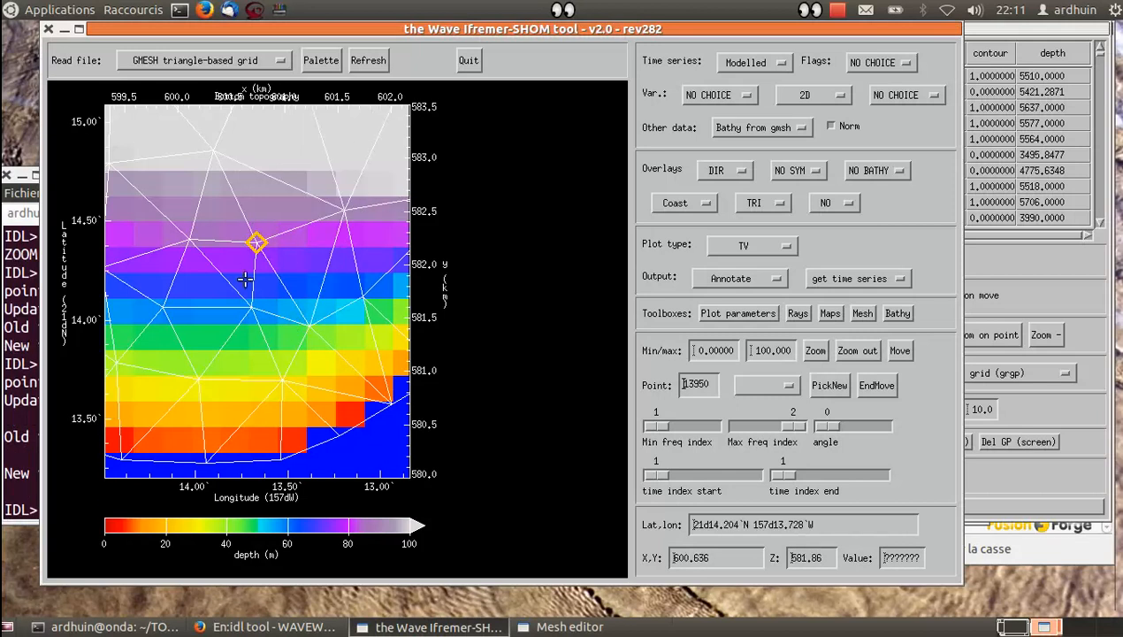
left_click(17, 217)
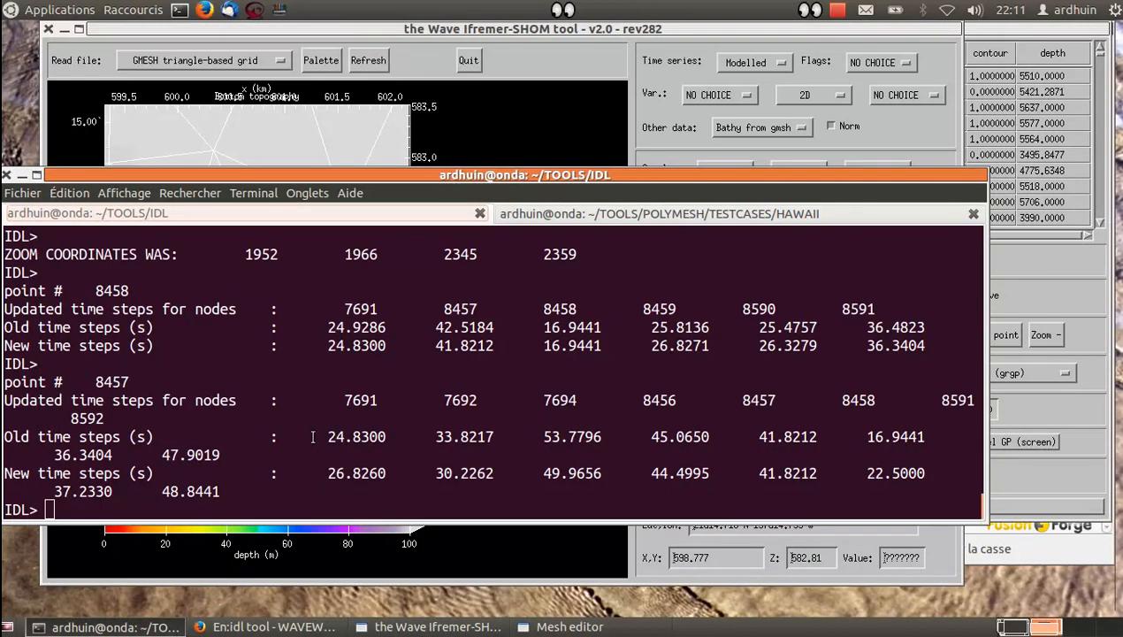
Compare the old and new time steps of node 8458 in the IDL terminal after the move of node 8457.
double_click(870, 437)
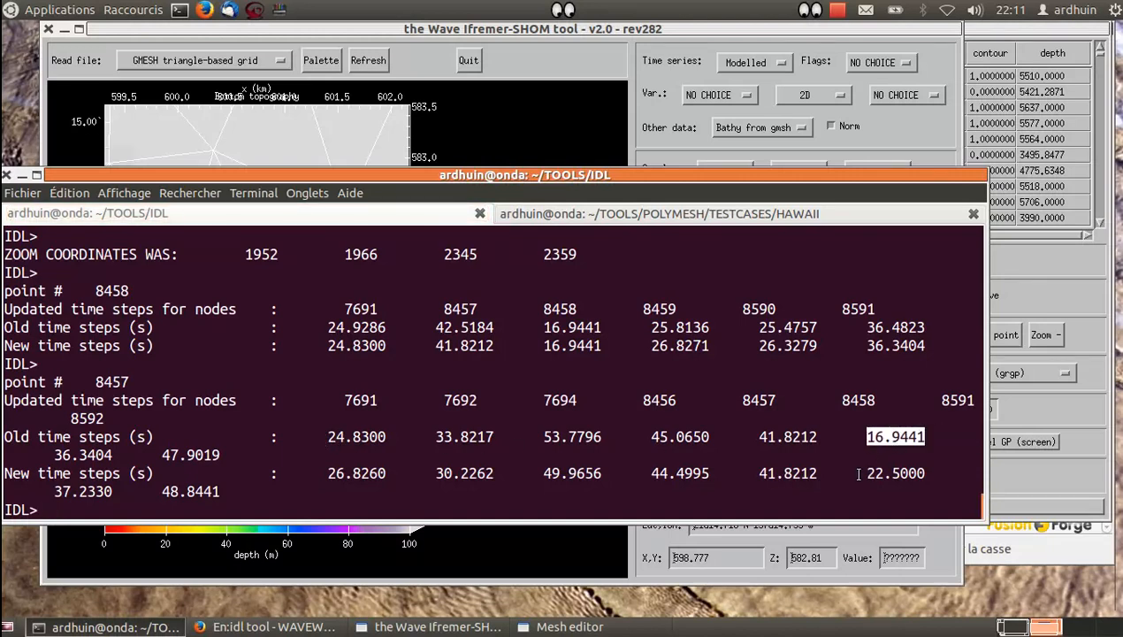
left_click_drag(857, 475, 922, 474)
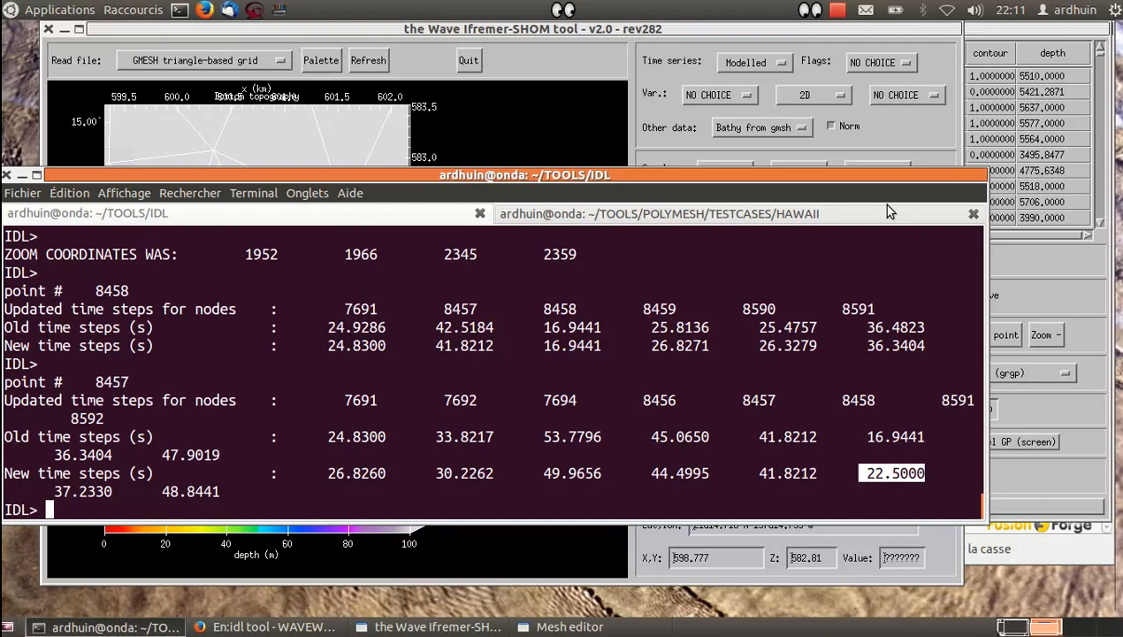
Save the edited mesh from the Mesh editor in msh format as sorted_clean.msh in the HAWAII folder.
left_click(1048, 267)
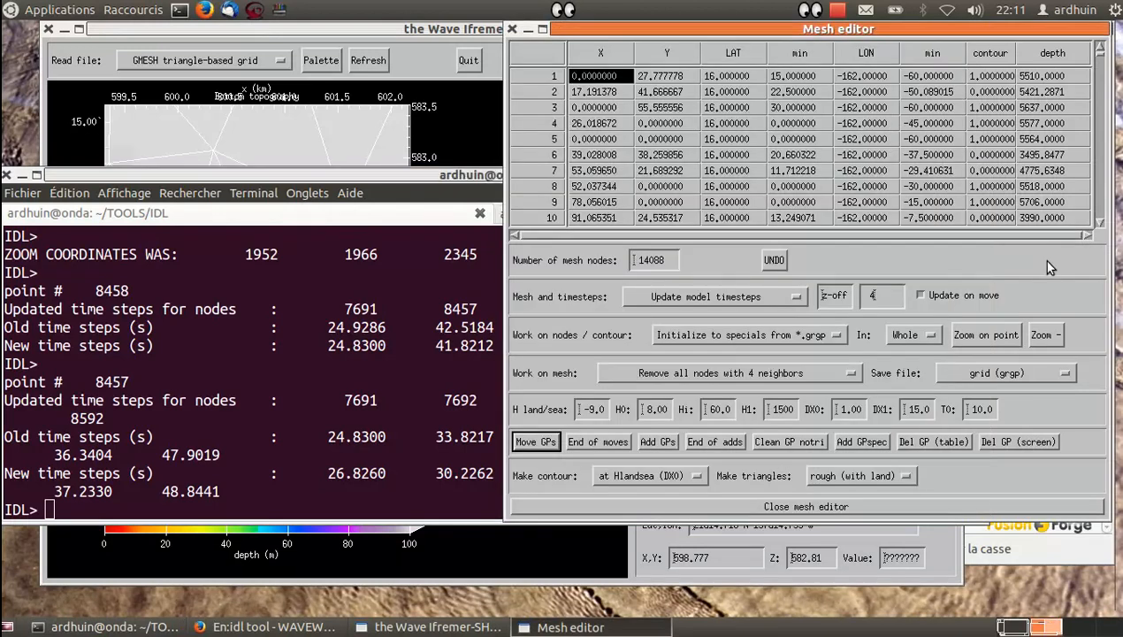
left_click(721, 375)
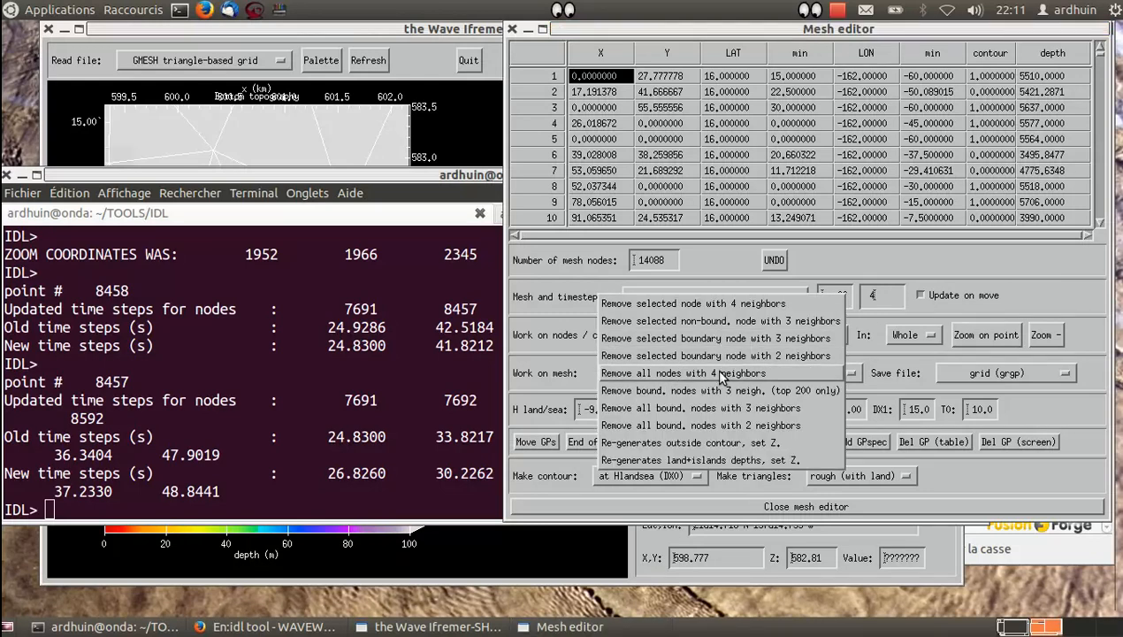
left_click(868, 354)
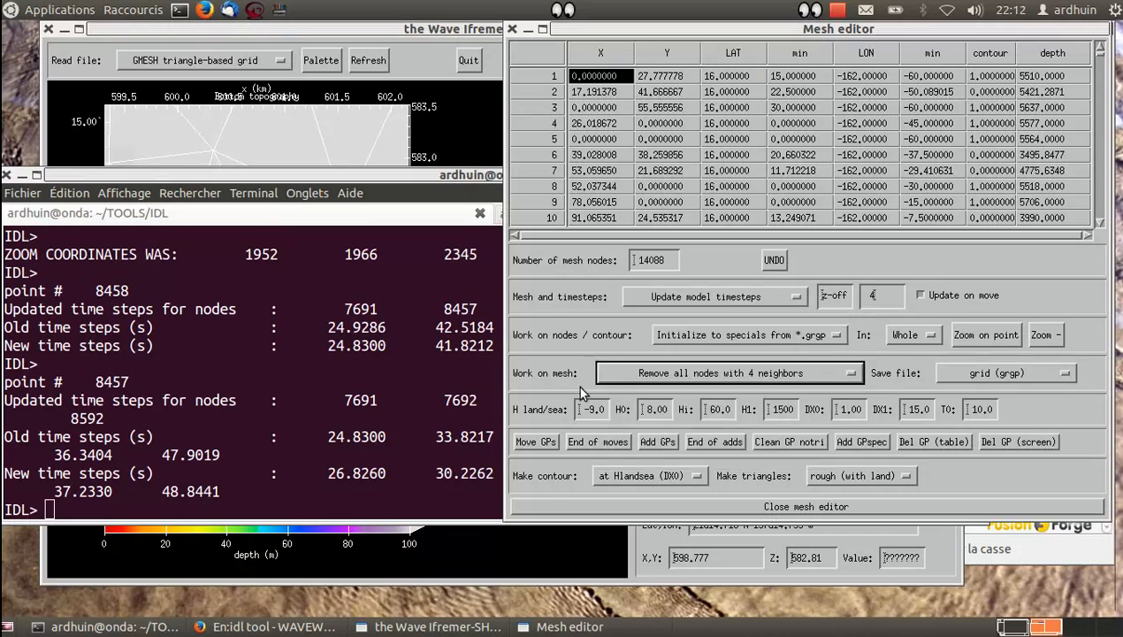
left_click(981, 376)
left_click(977, 391)
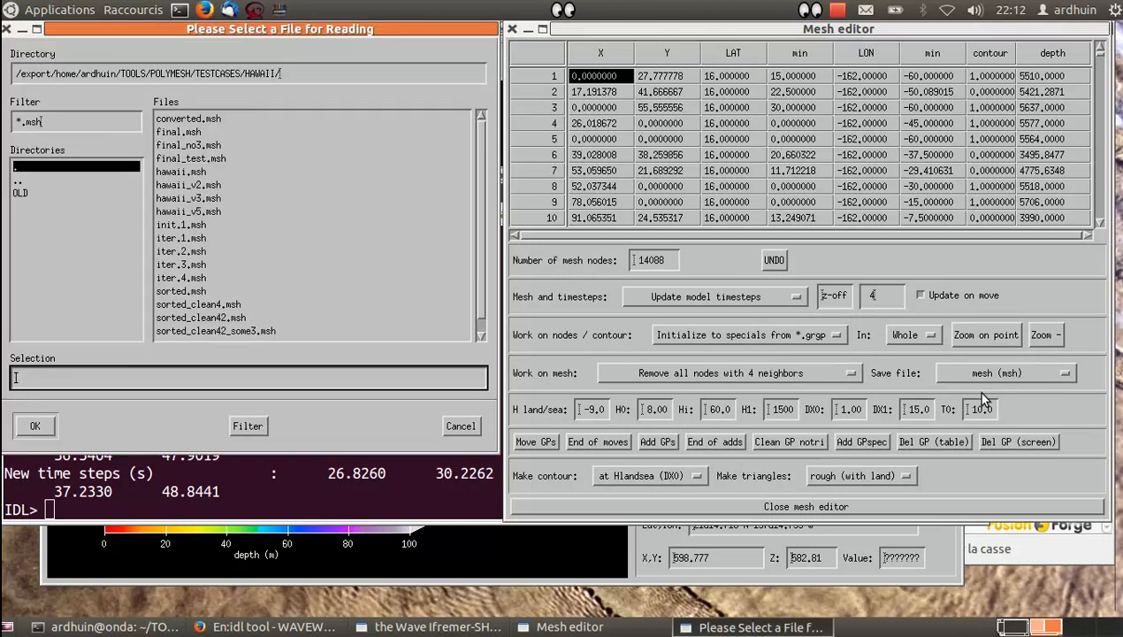
left_click_drag(477, 255, 477, 317)
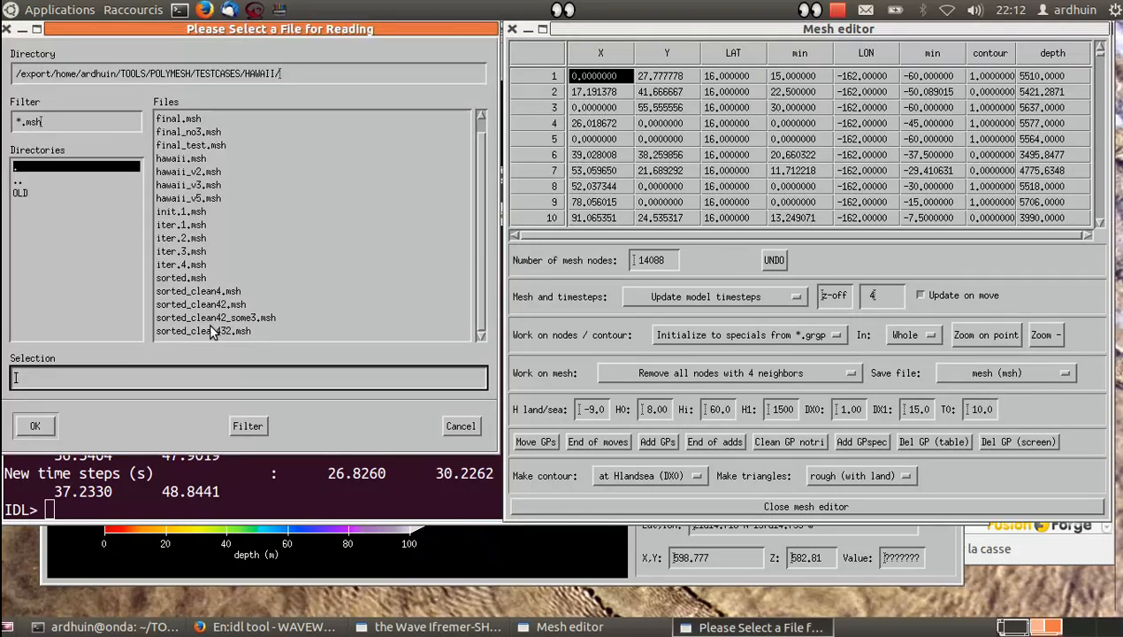
left_click(193, 282)
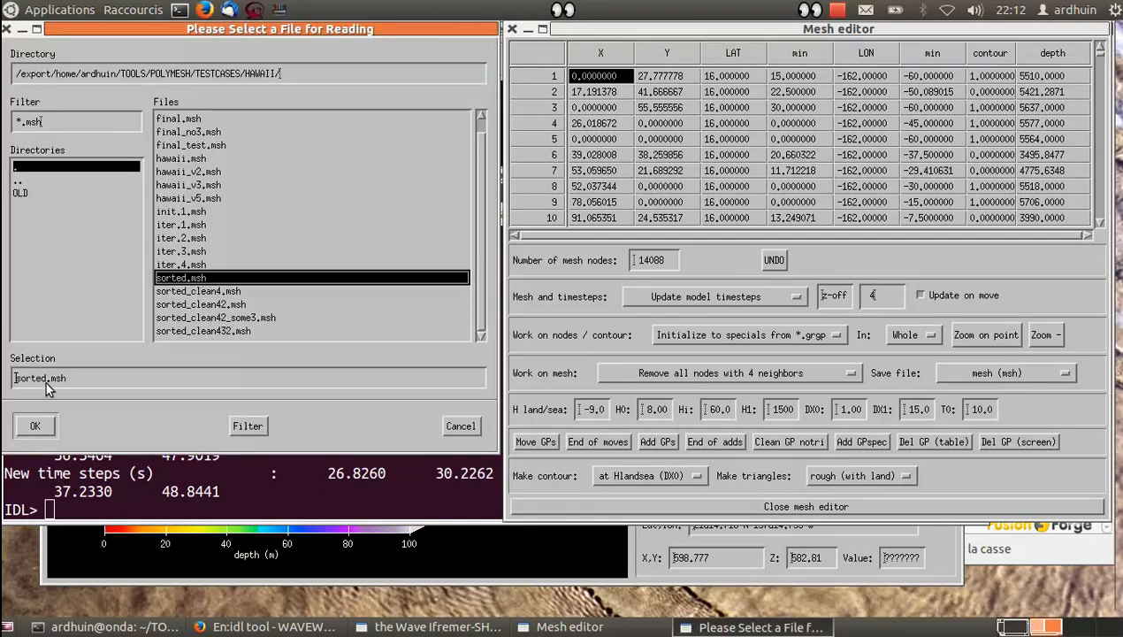
type("_c")
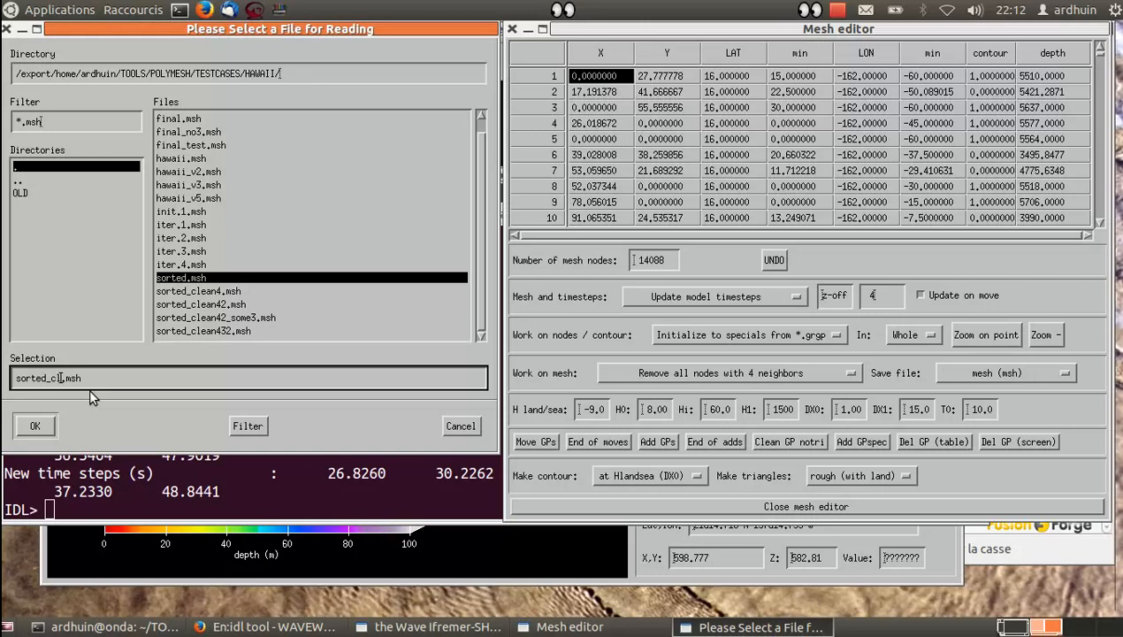
type("lean")
key("Return")
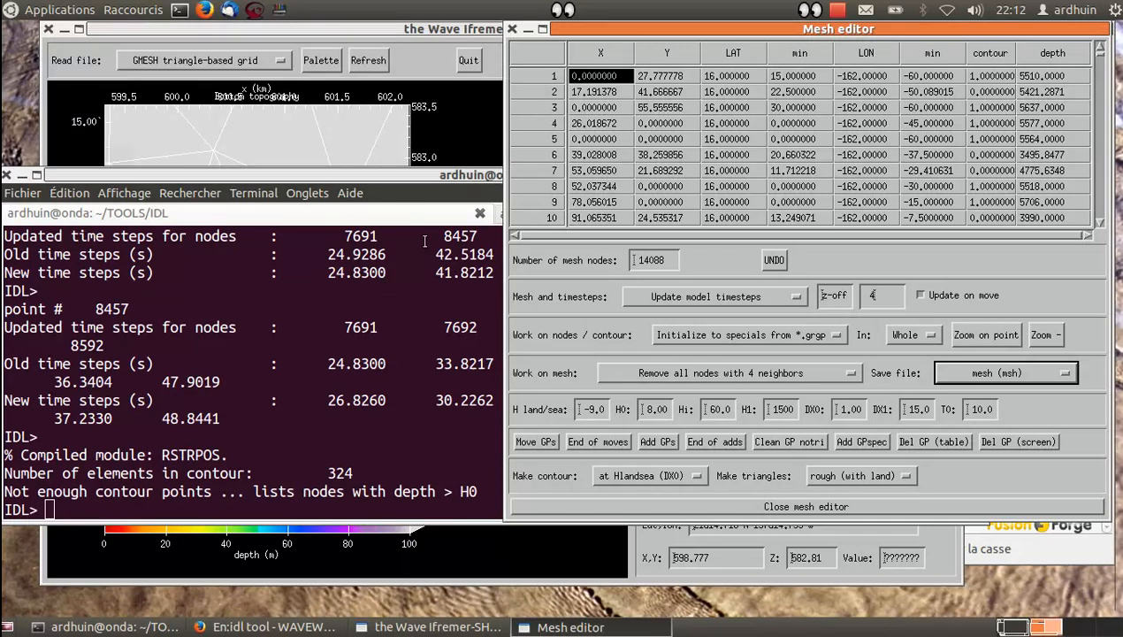
left_click(838, 11)
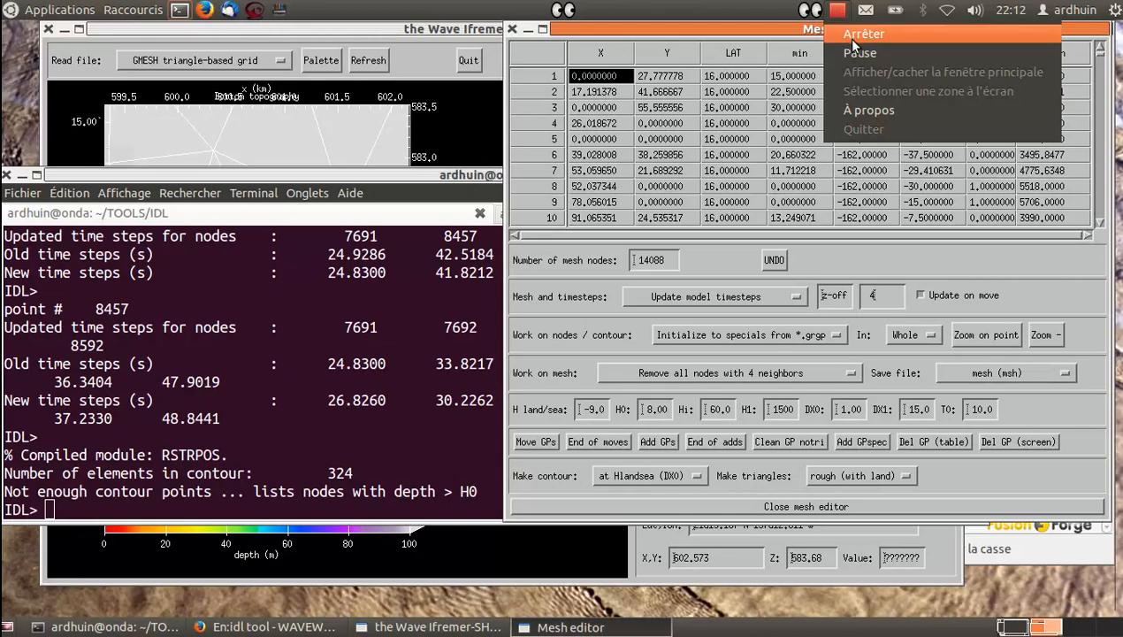